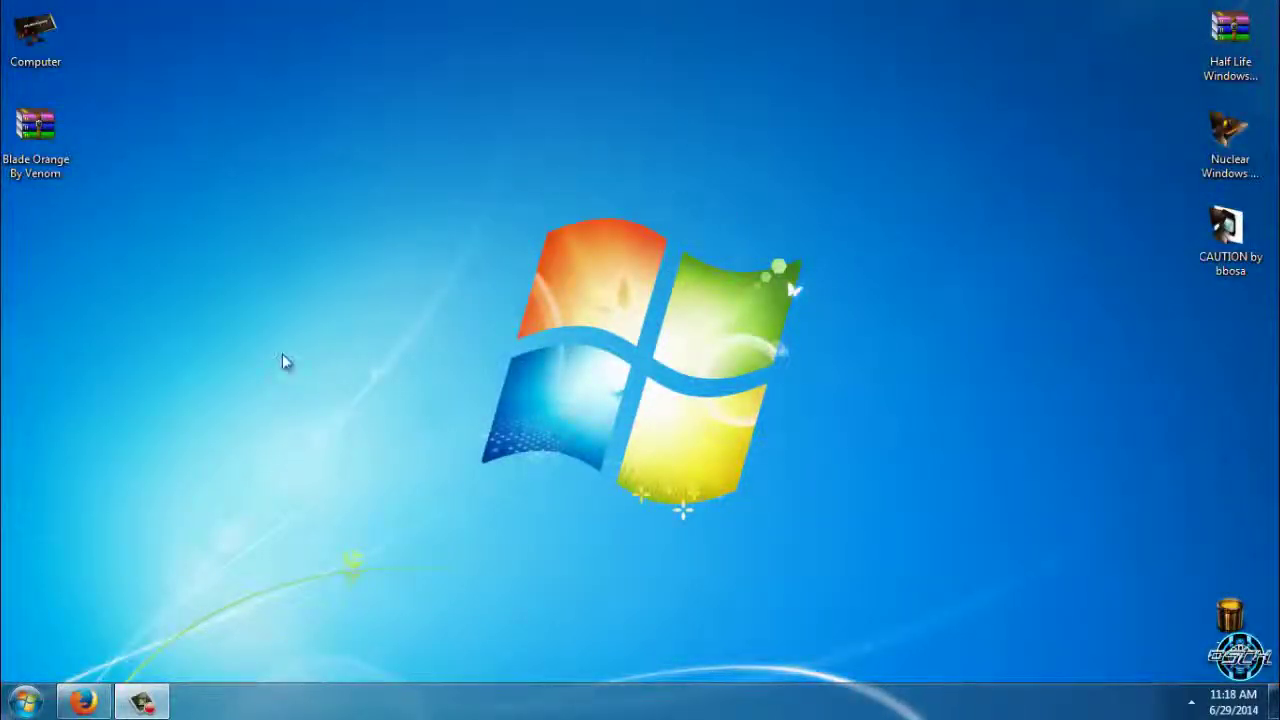
# Extract the Blade Orange By Venom archive into its own desktop folder
pyautogui.click(62, 172)
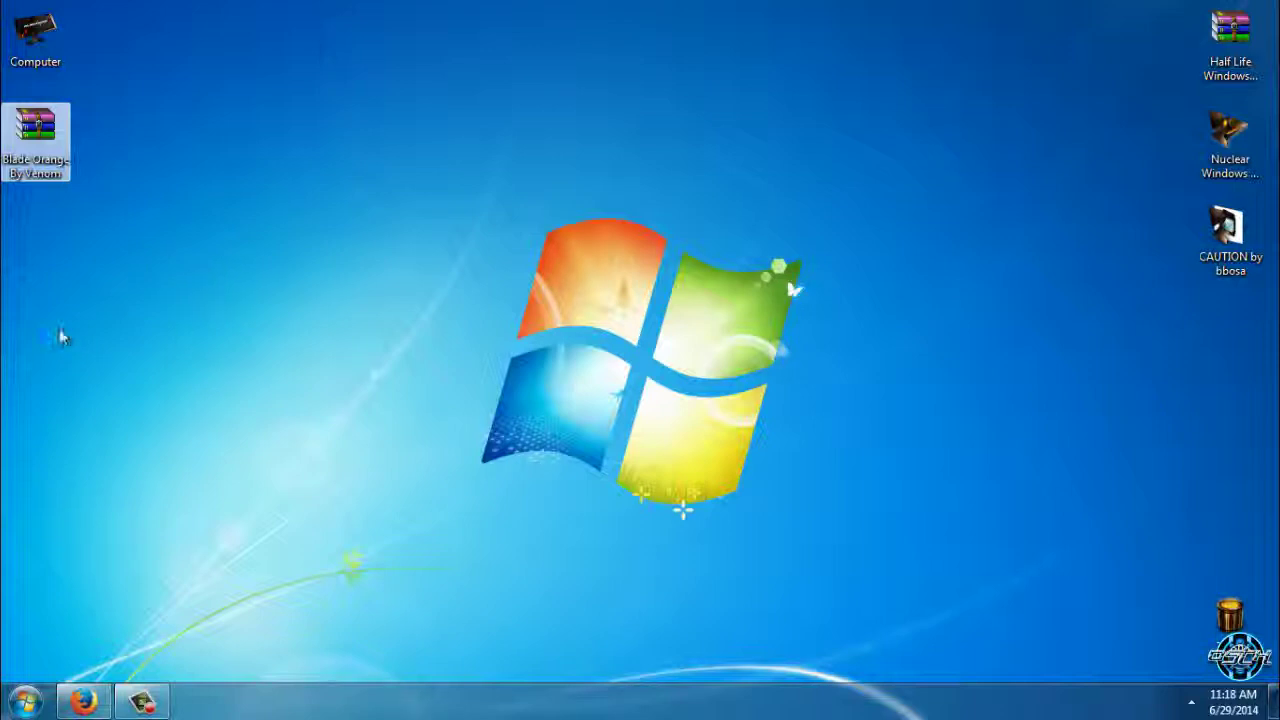
pyautogui.click(177, 309)
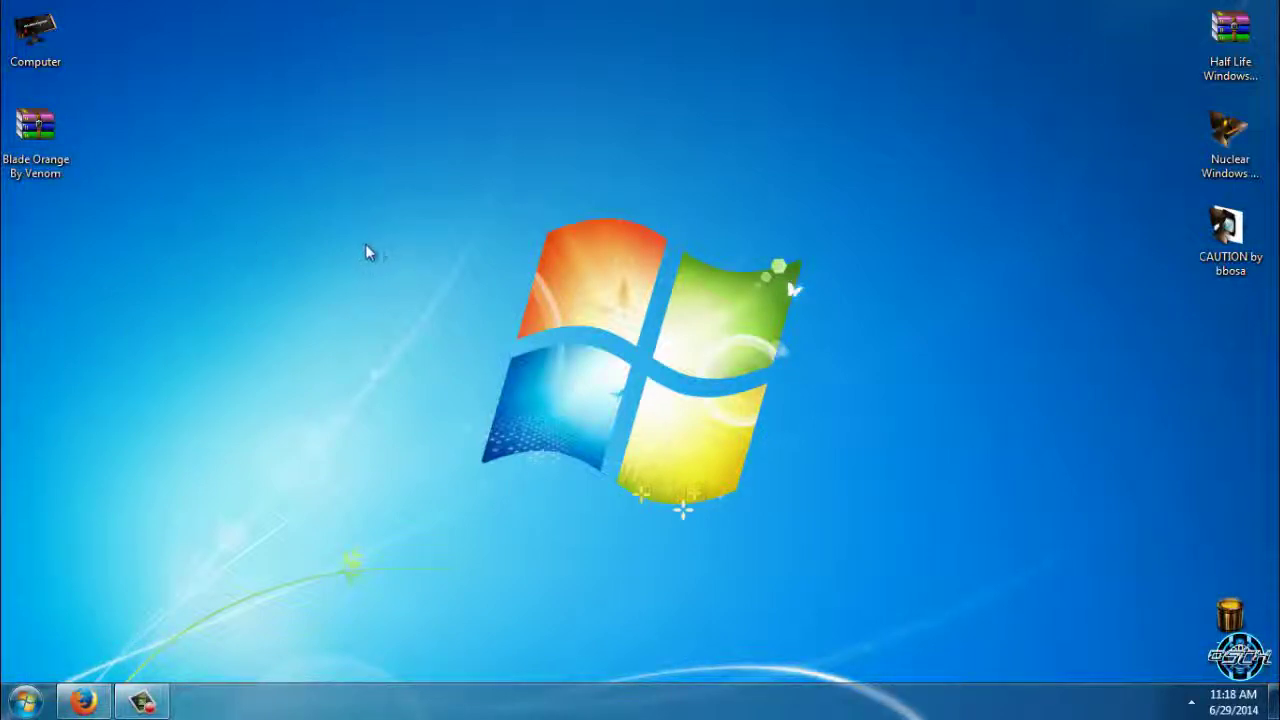
pyautogui.doubleClick(62, 160)
pyautogui.rightClick(52, 115)
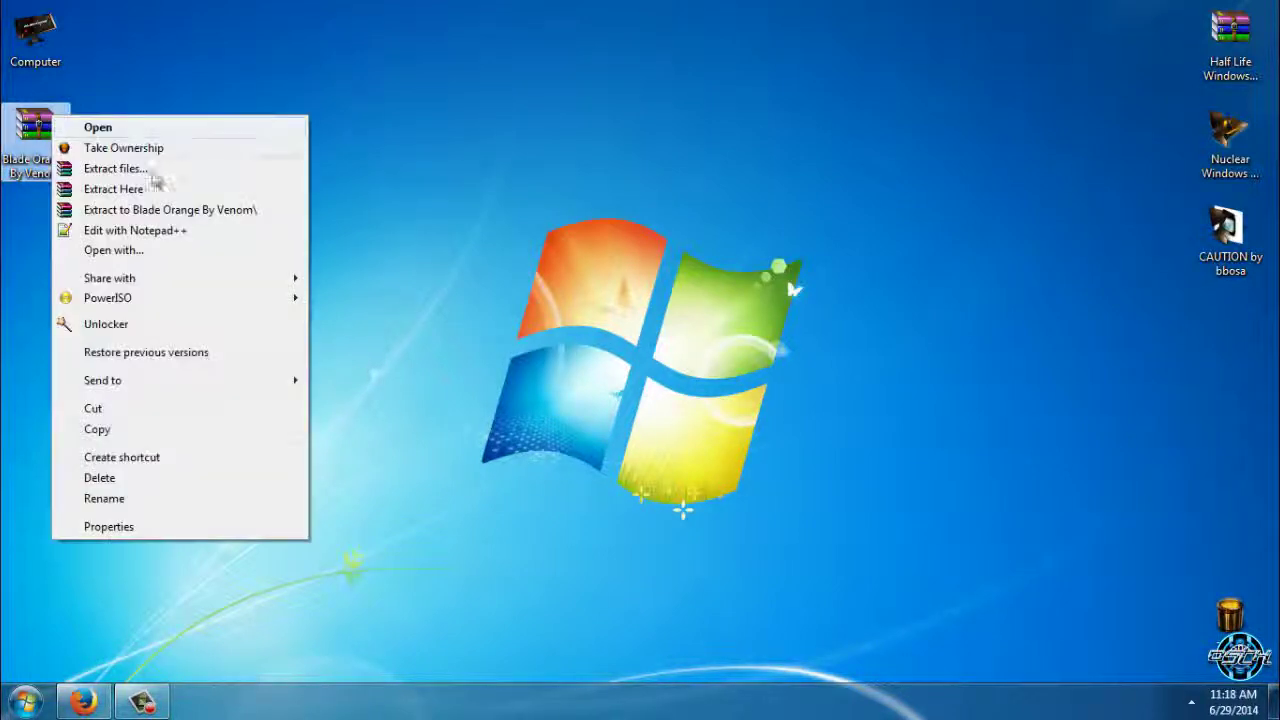
pyautogui.click(157, 212)
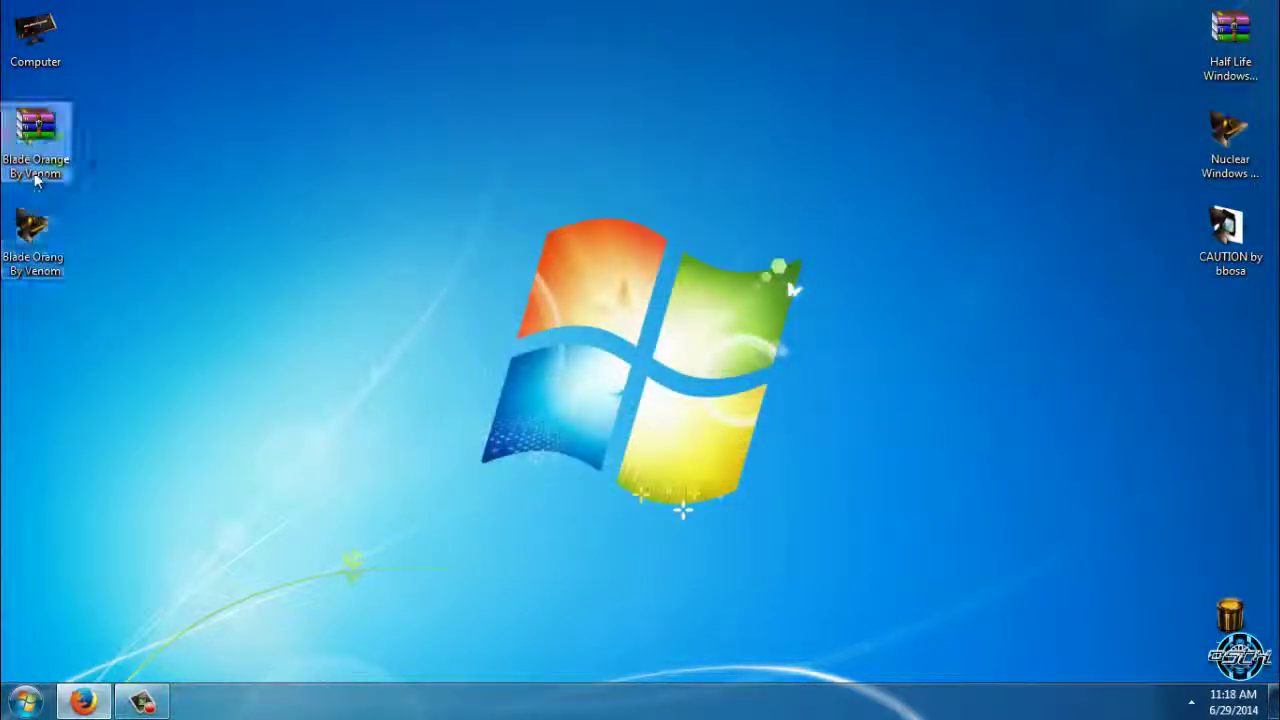
# Open the extracted Theme folder and launch the Blade Orange Theme Installer
pyautogui.doubleClick(40, 243)
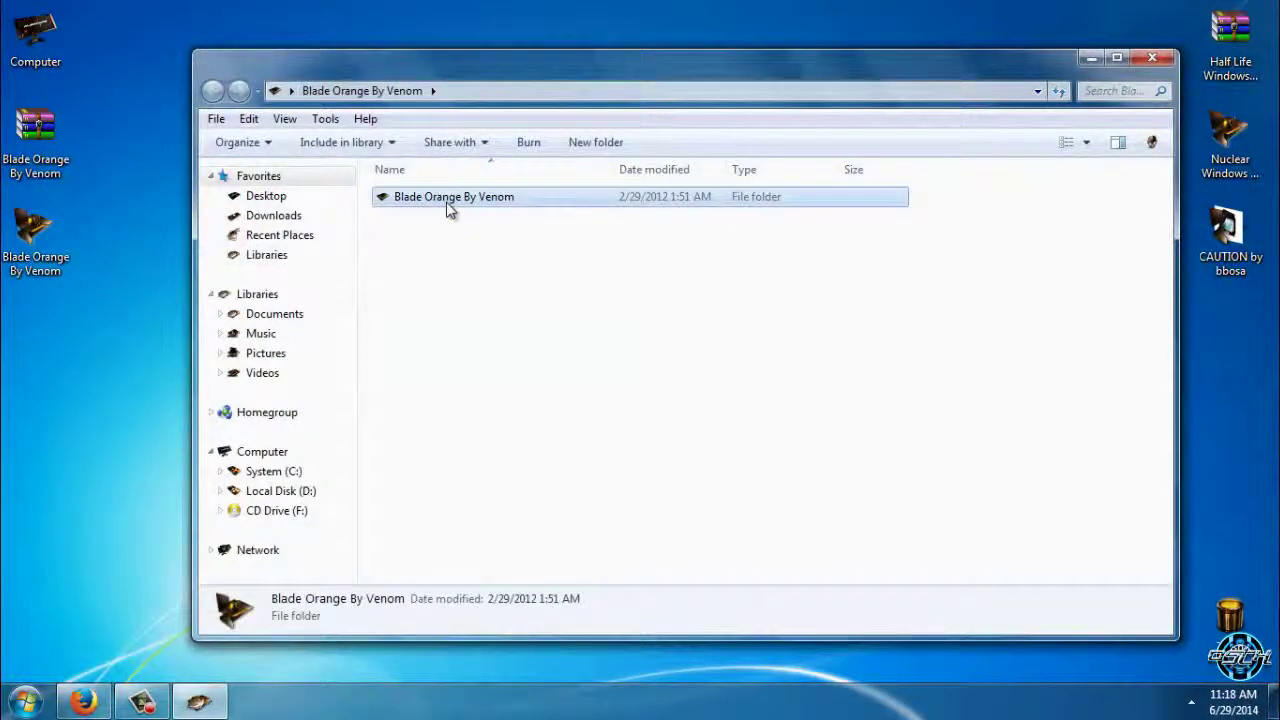
pyautogui.doubleClick(449, 209)
pyautogui.doubleClick(449, 204)
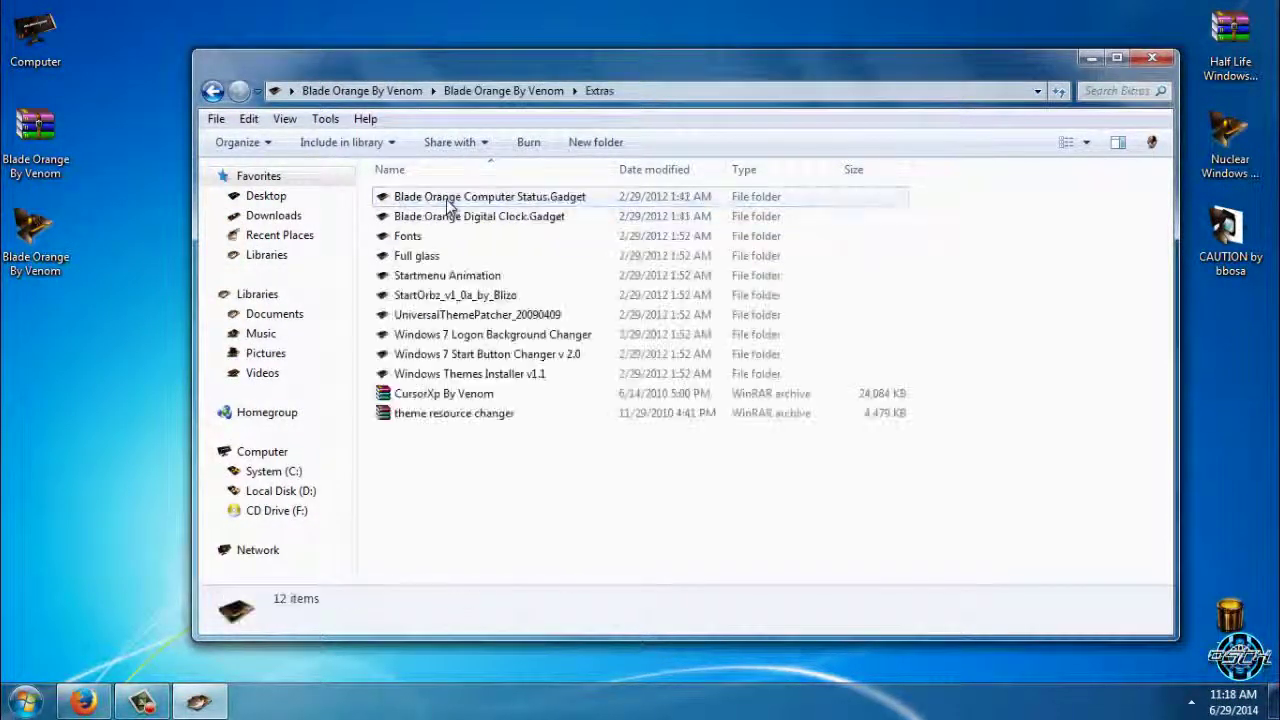
pyautogui.press('BackSpace')
pyautogui.doubleClick(422, 222)
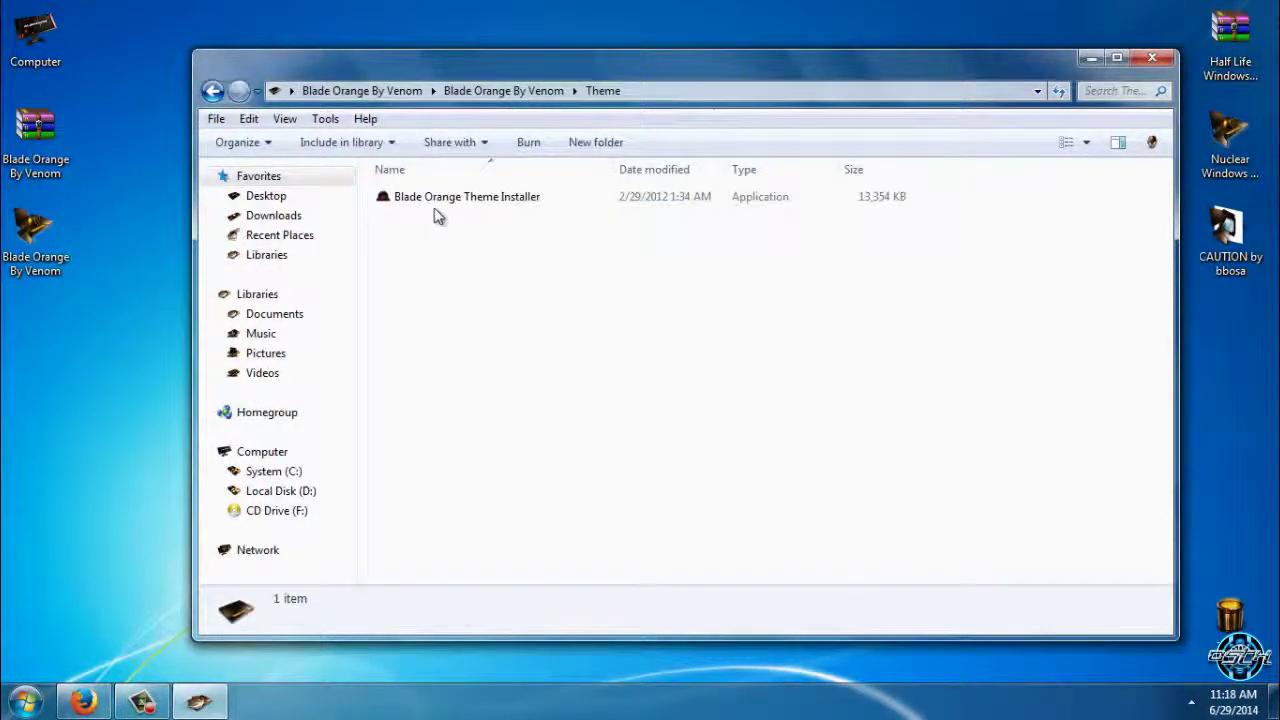
pyautogui.click(445, 205)
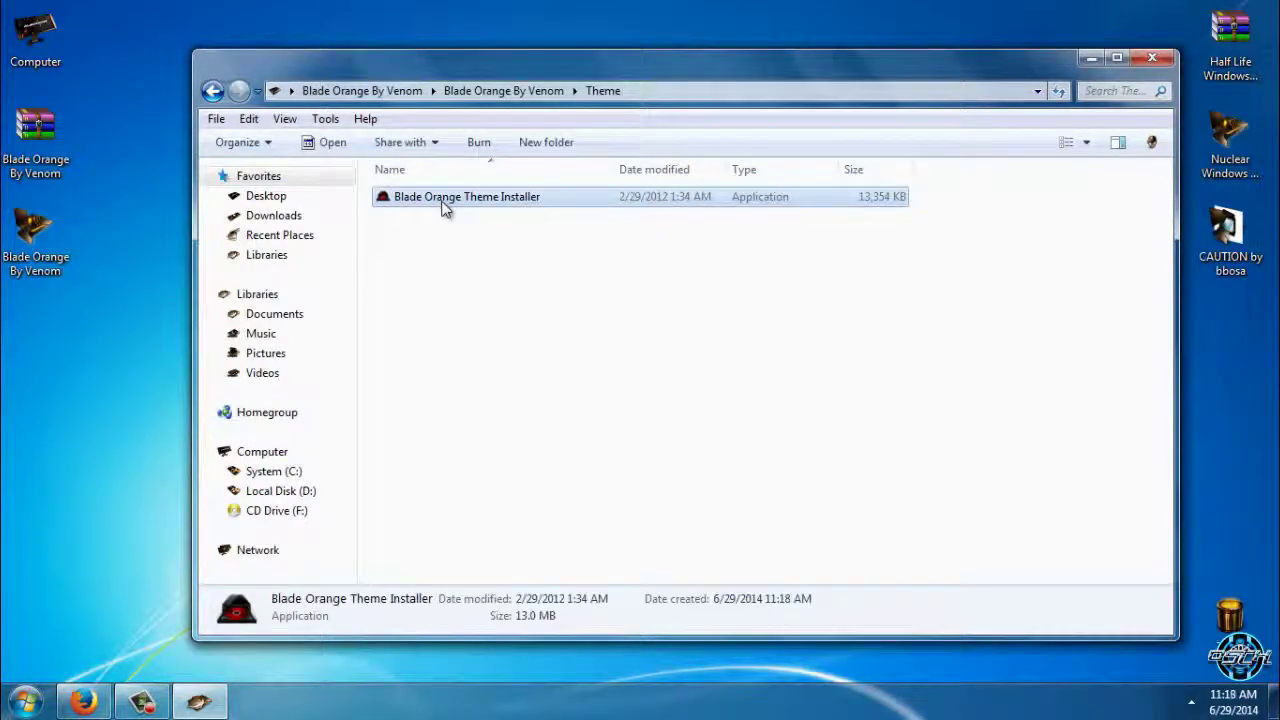
pyautogui.doubleClick(445, 205)
# Let the installer run, accept its licence and extract the theme to C:\Windows\Resources\Themes
pyautogui.click(690, 369)
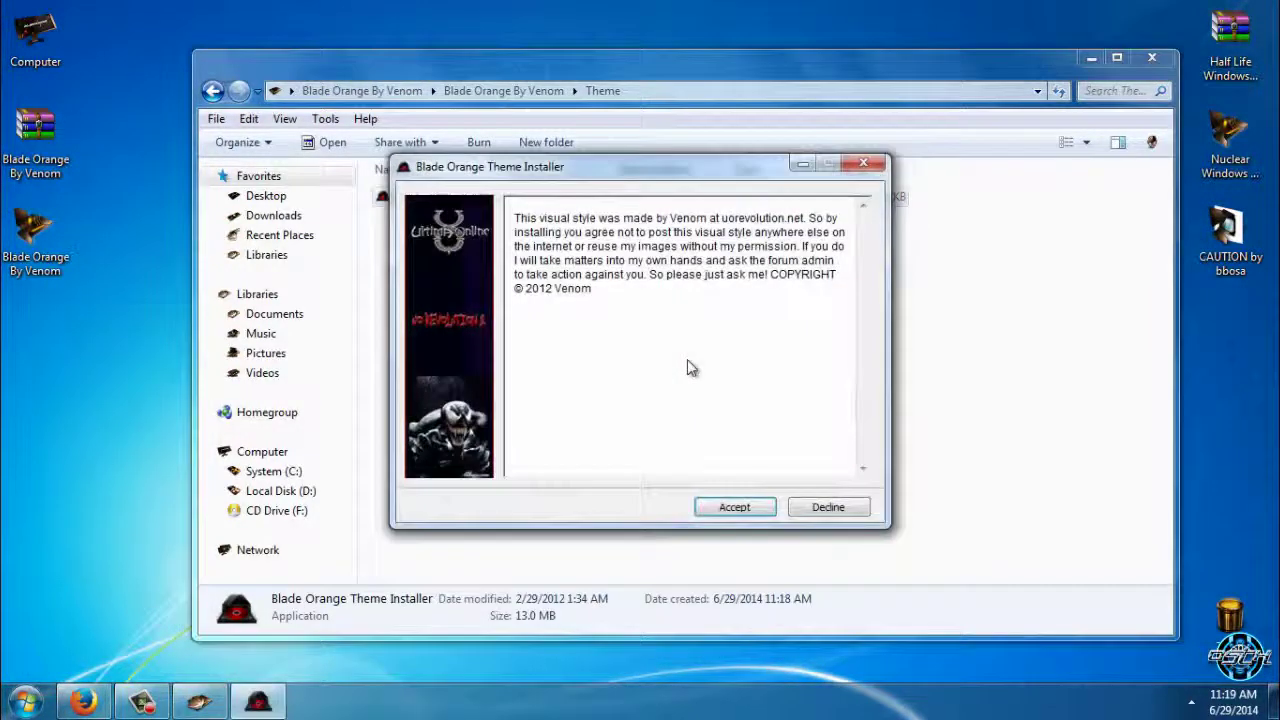
pyautogui.click(741, 505)
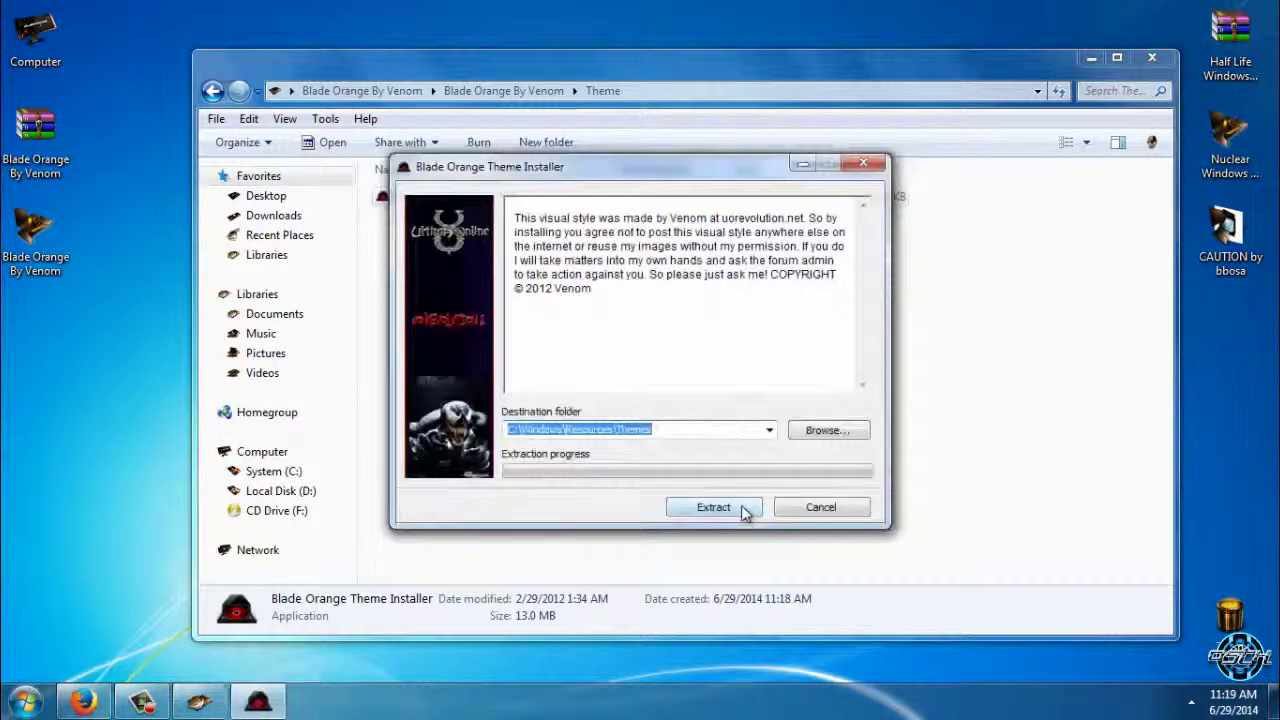
pyautogui.click(713, 508)
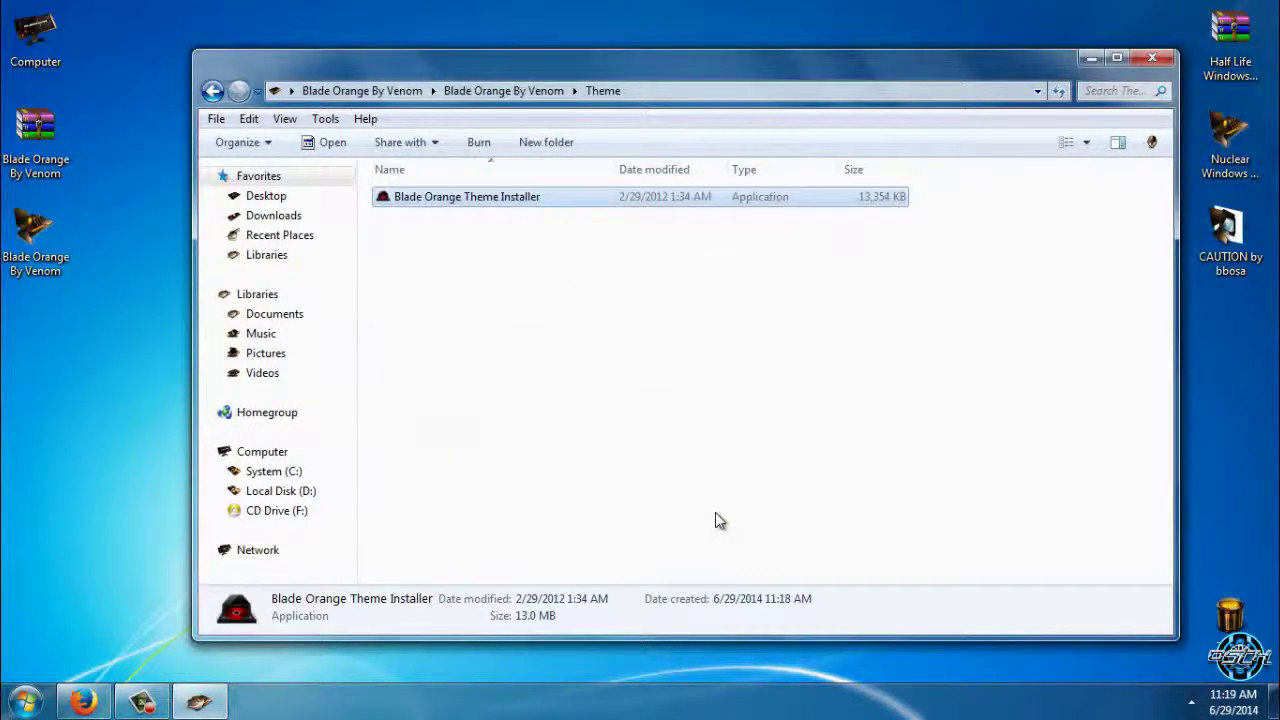
pyautogui.click(716, 514)
pyautogui.click(212, 91)
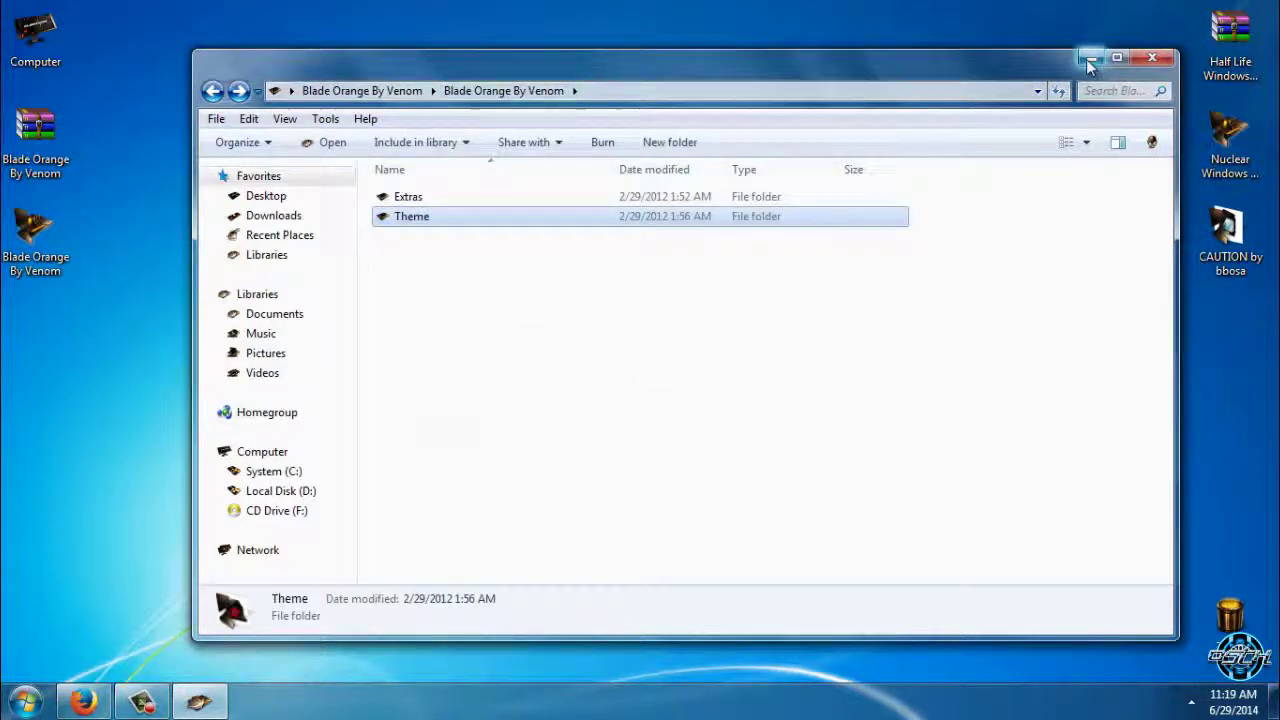
# Apply the Blade Orange theme from Personalization's Installed Themes, then refresh the desktop
pyautogui.click(1152, 57)
pyautogui.rightClick(563, 85)
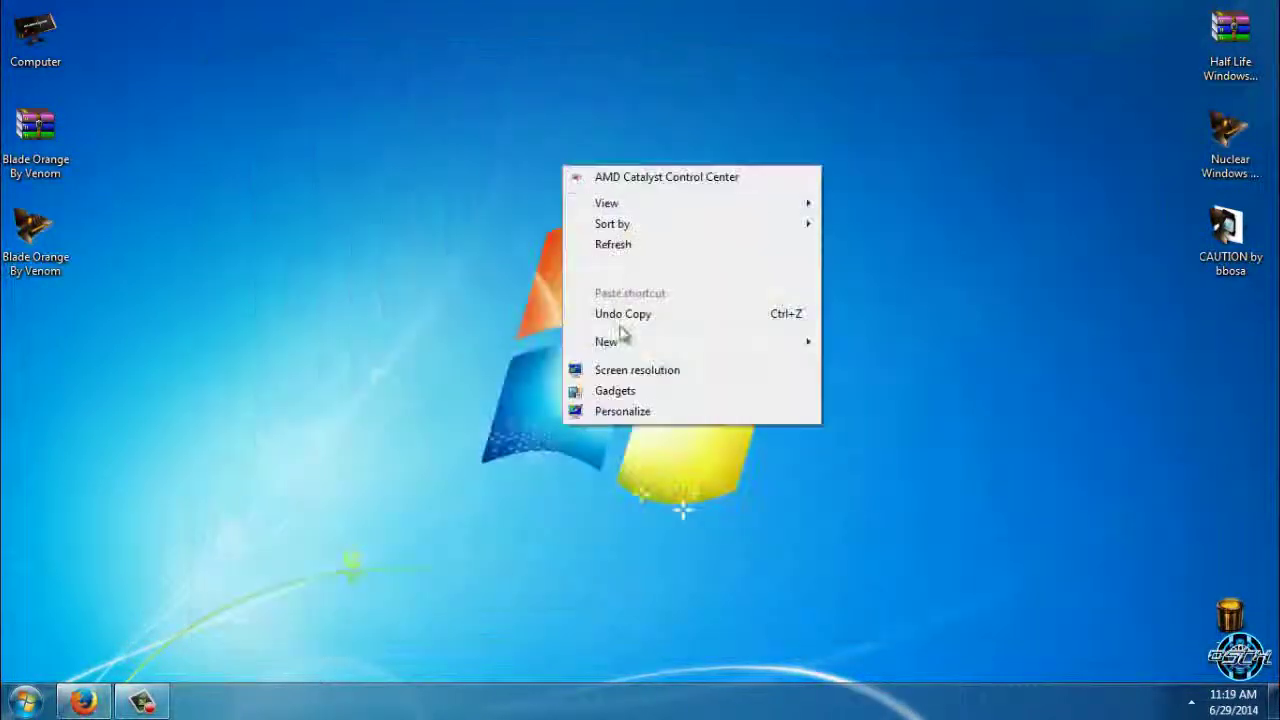
pyautogui.click(614, 412)
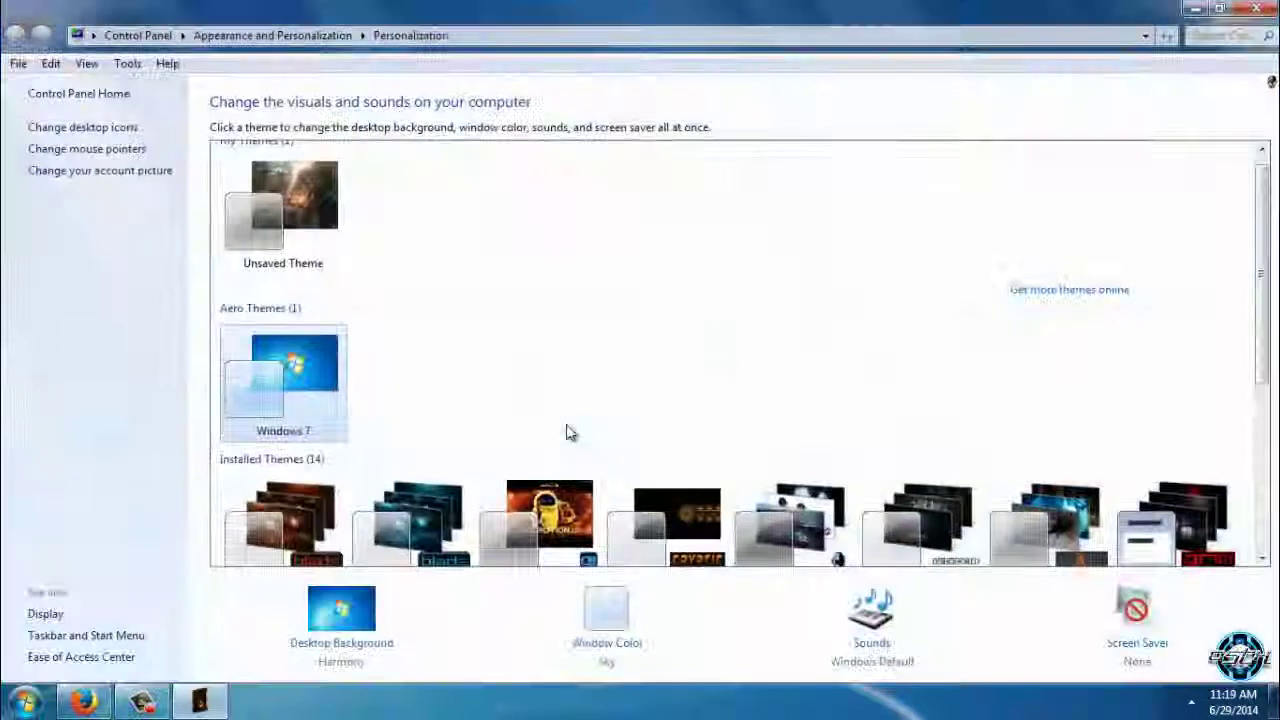
pyautogui.click(310, 435)
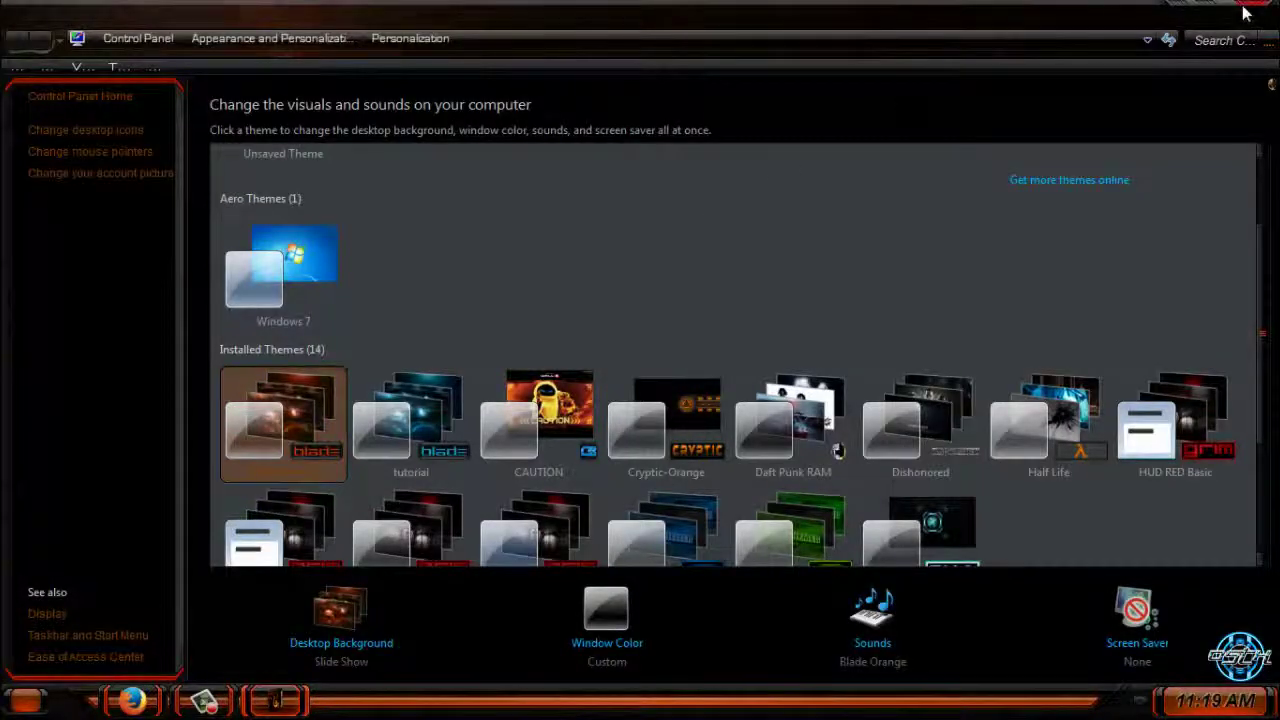
pyautogui.click(1245, 12)
pyautogui.rightClick(334, 215)
pyautogui.click(380, 314)
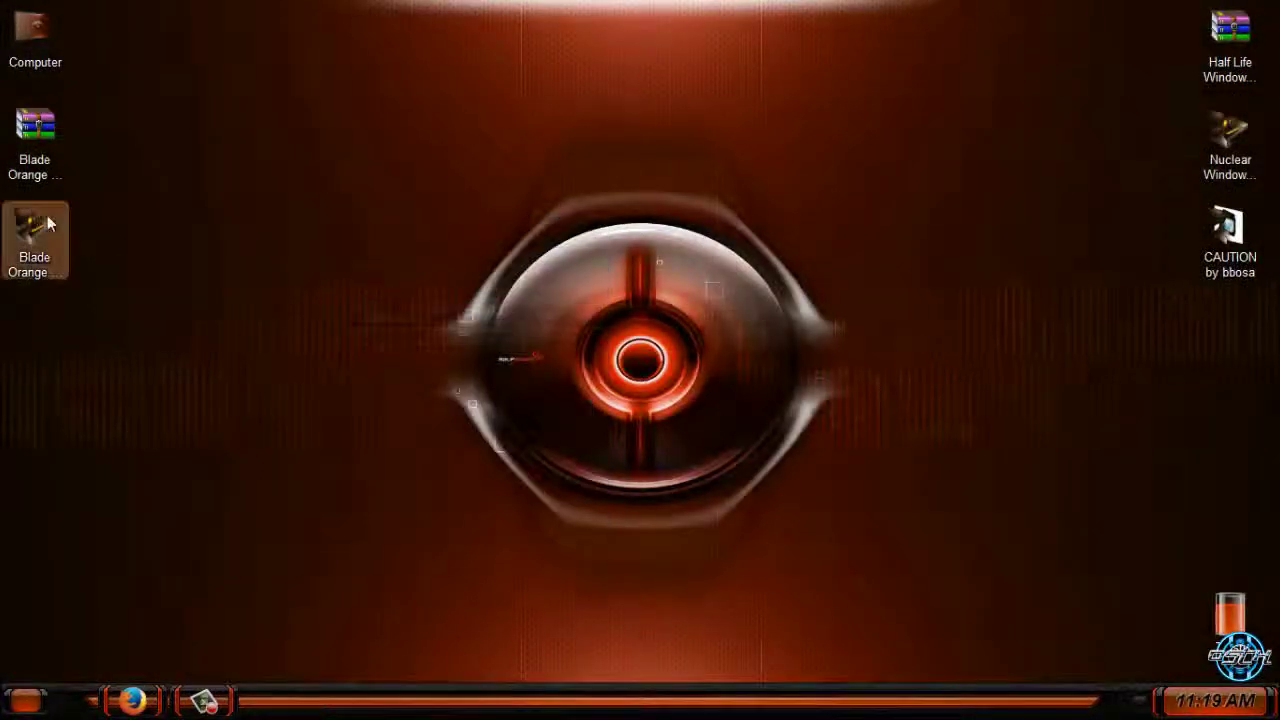
# Open Blade Orange By Venom's Extras folder and widen the Name column to show full add-on names
pyautogui.doubleClick(35, 240)
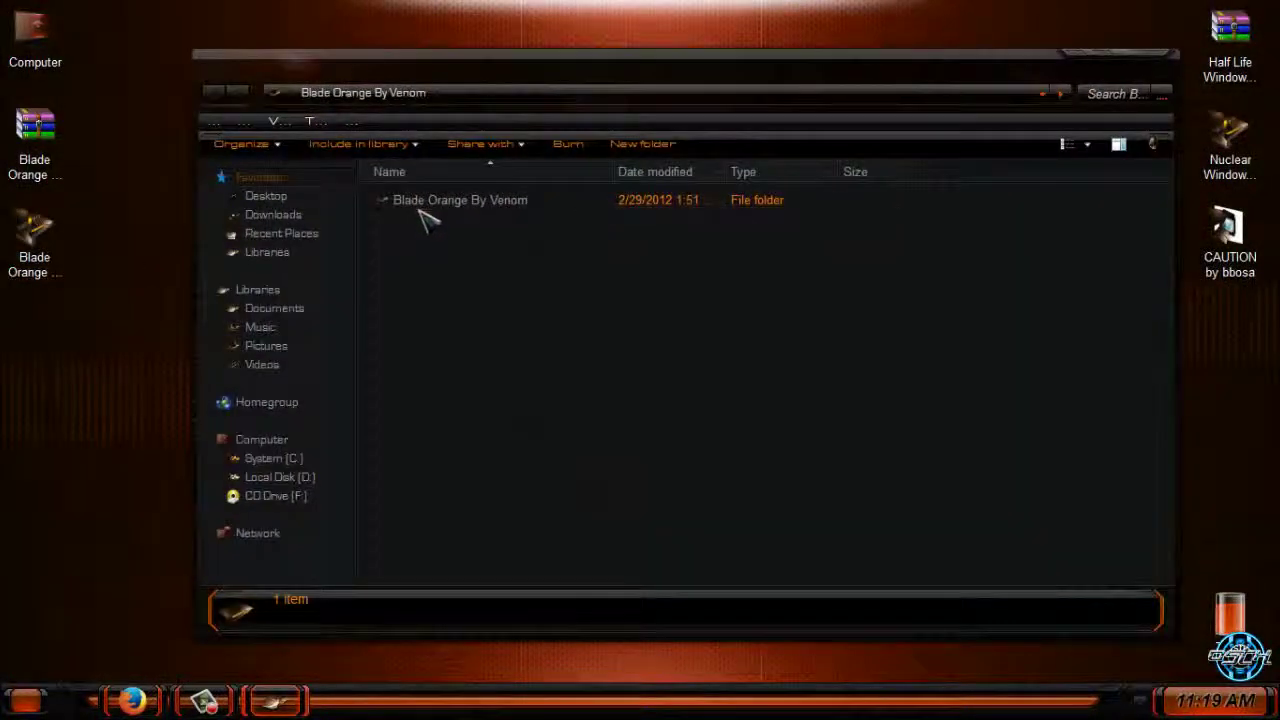
pyautogui.doubleClick(420, 205)
pyautogui.click(440, 204)
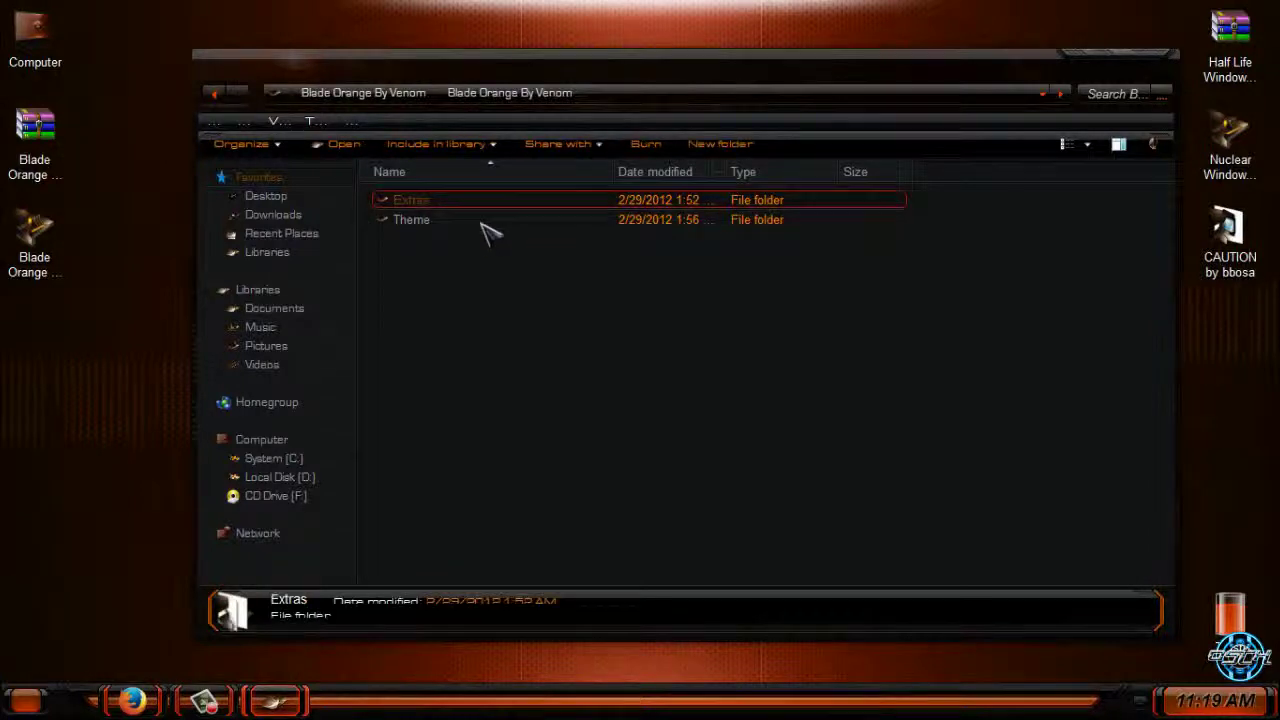
pyautogui.doubleClick(510, 204)
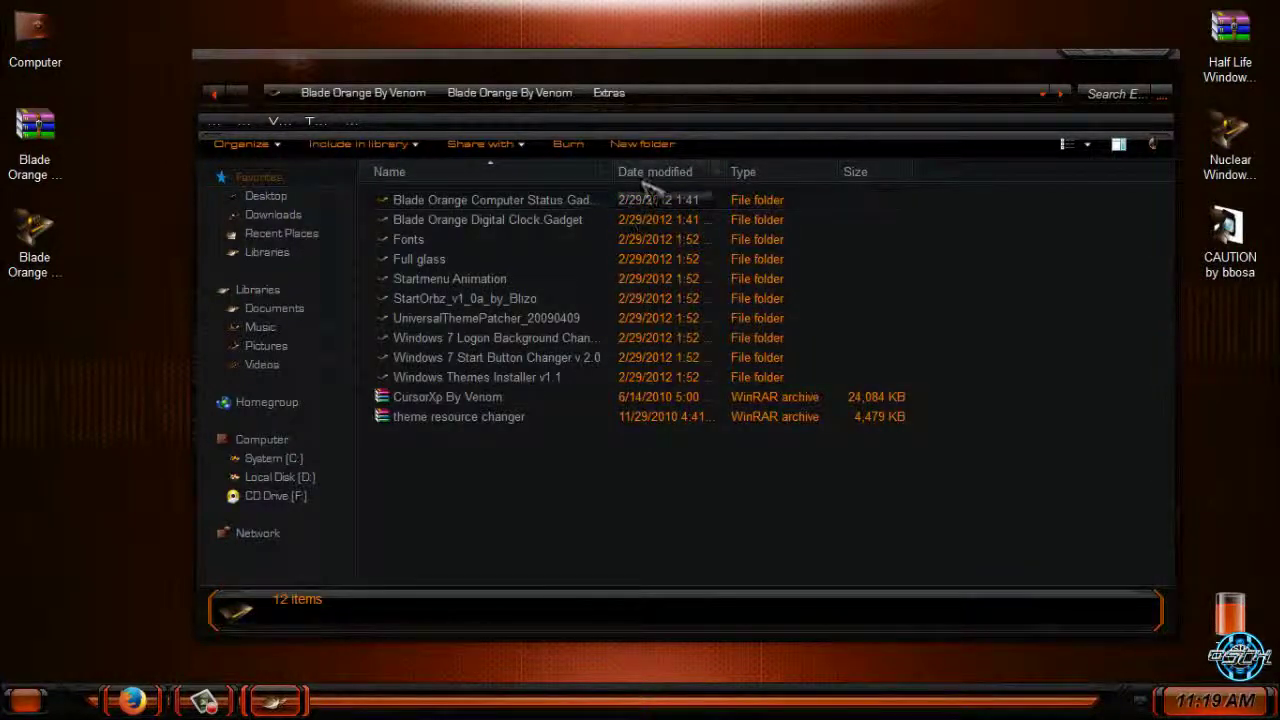
pyautogui.moveTo(613, 172); pyautogui.dragTo(728, 175)
pyautogui.doubleClick(527, 203)
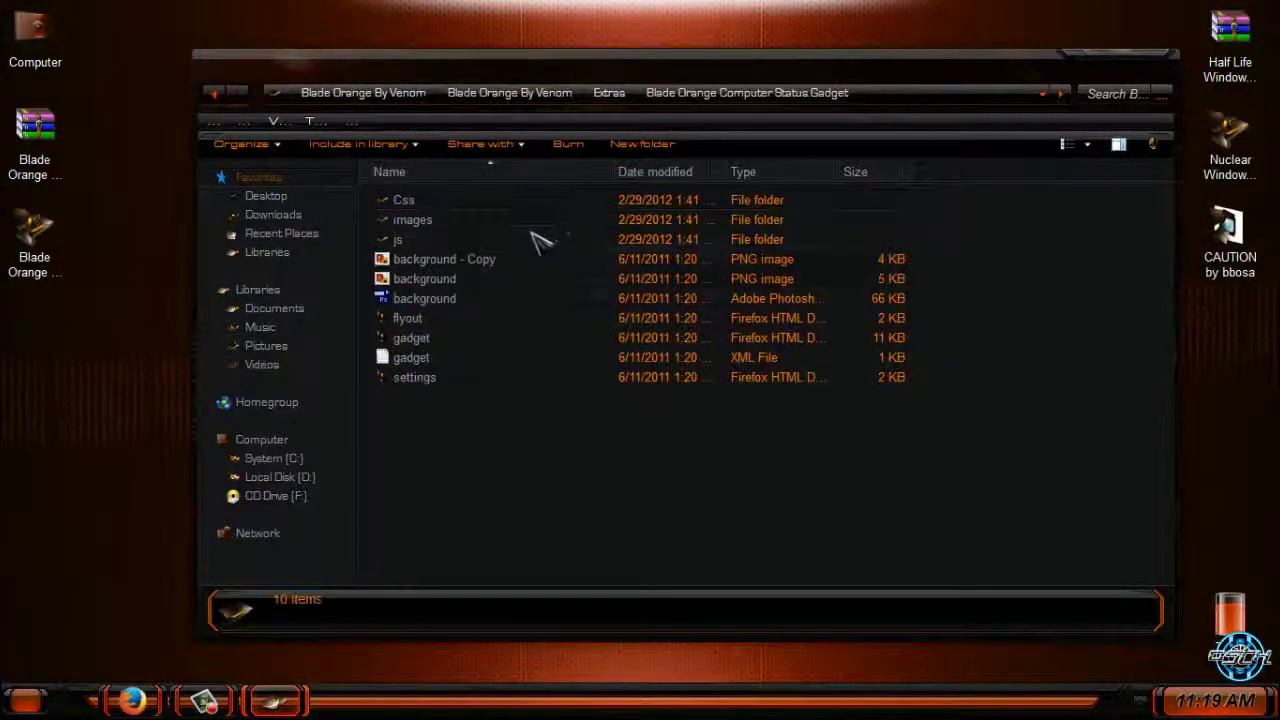
pyautogui.click(220, 95)
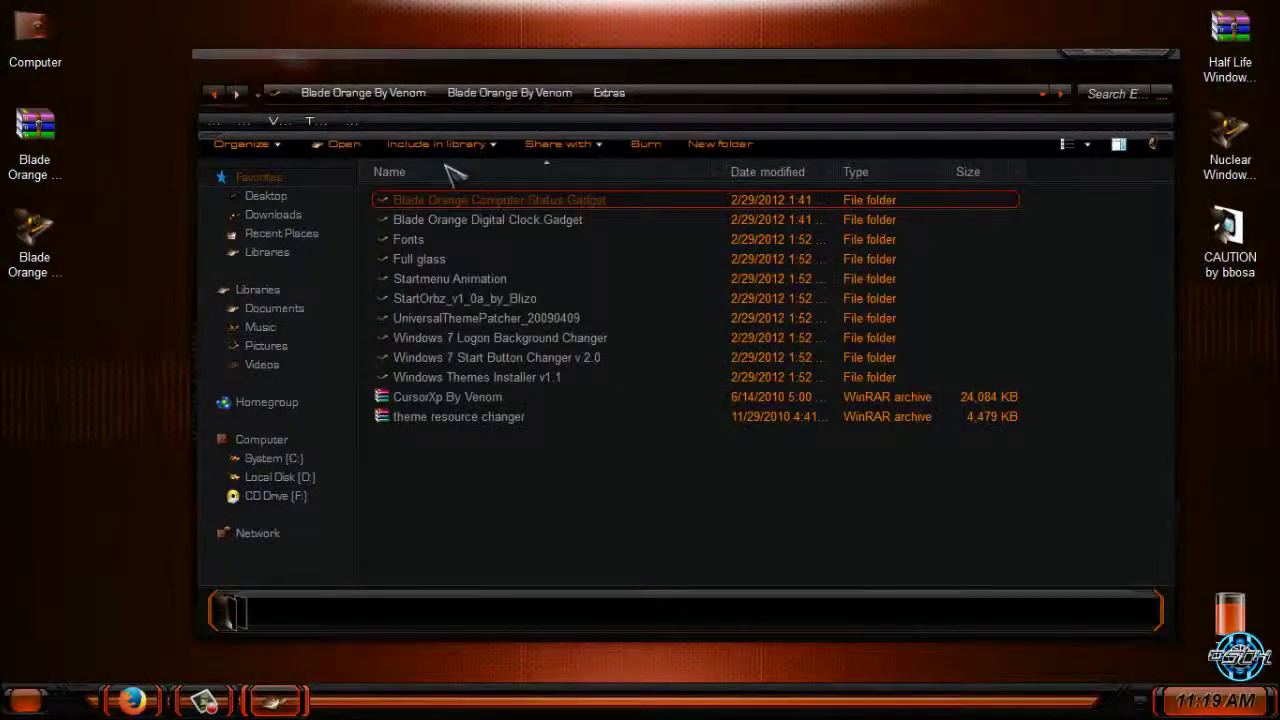
pyautogui.doubleClick(445, 203)
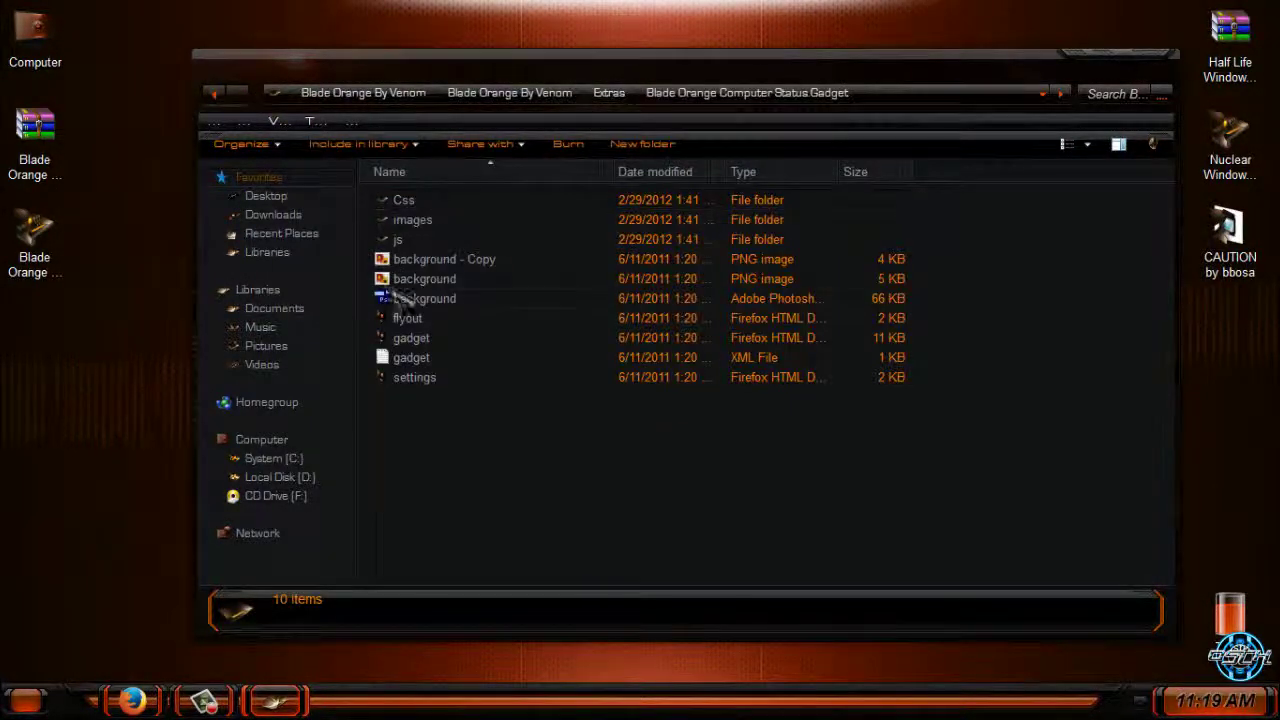
pyautogui.click(218, 93)
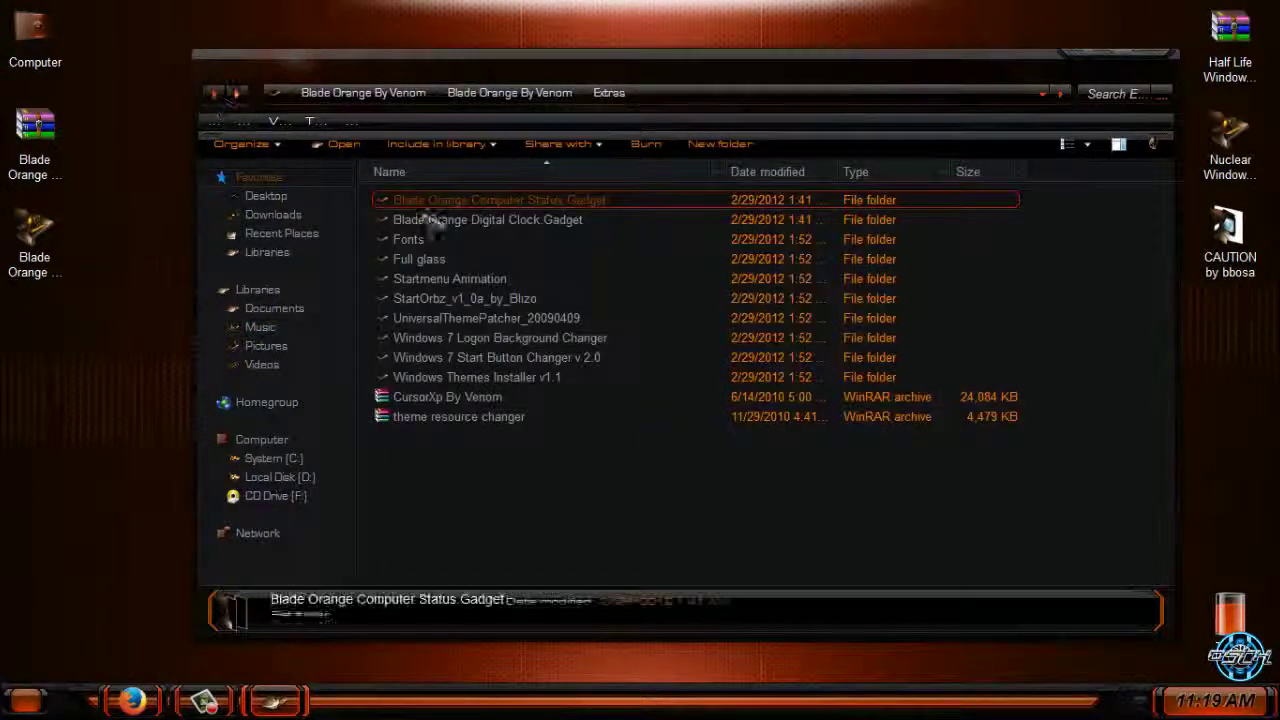
# Install all three font files from the Extras Fonts folder, then return to Extras
pyautogui.doubleClick(443, 240)
pyautogui.moveTo(462, 258); pyautogui.dragTo(440, 199)
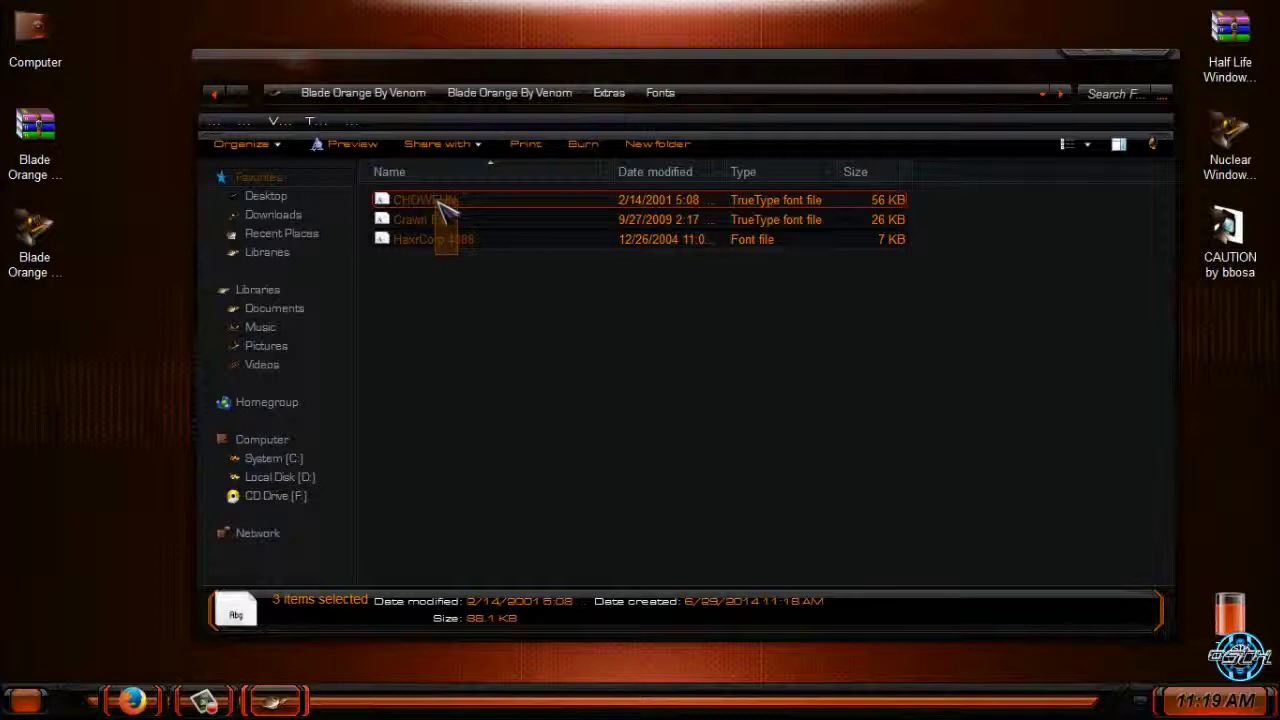
pyautogui.rightClick(441, 206)
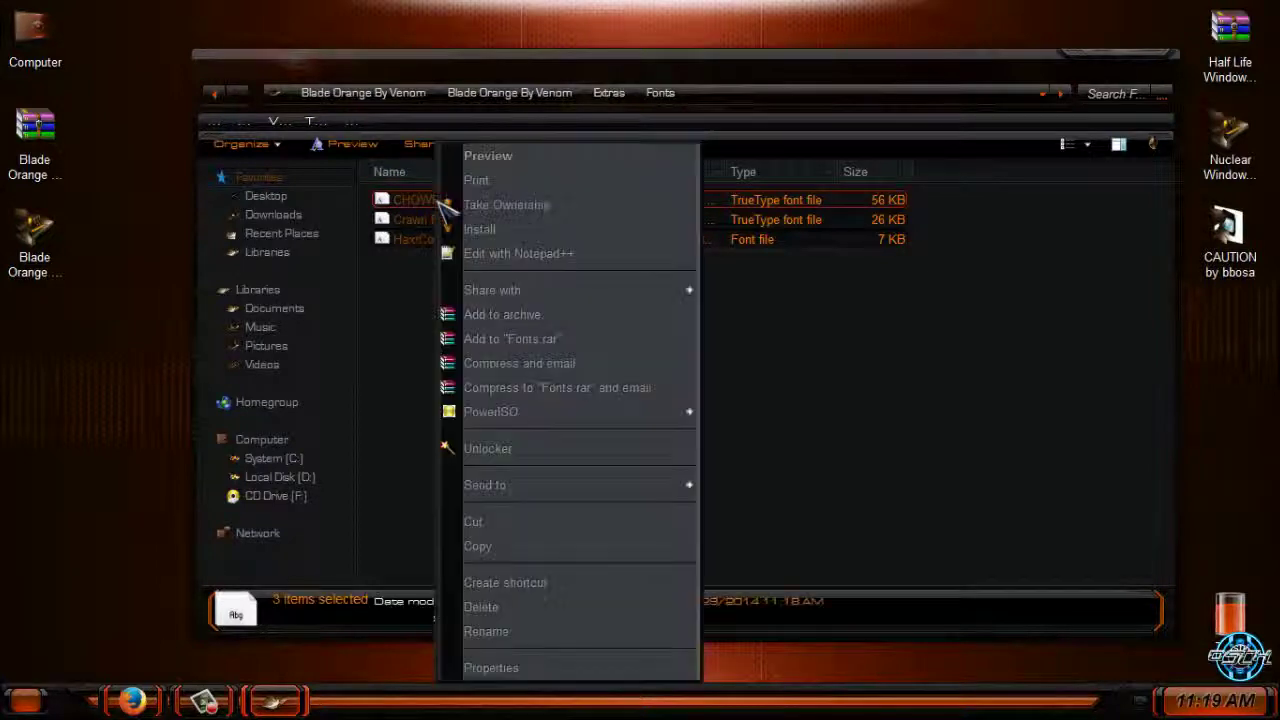
pyautogui.click(556, 233)
pyautogui.click(340, 308)
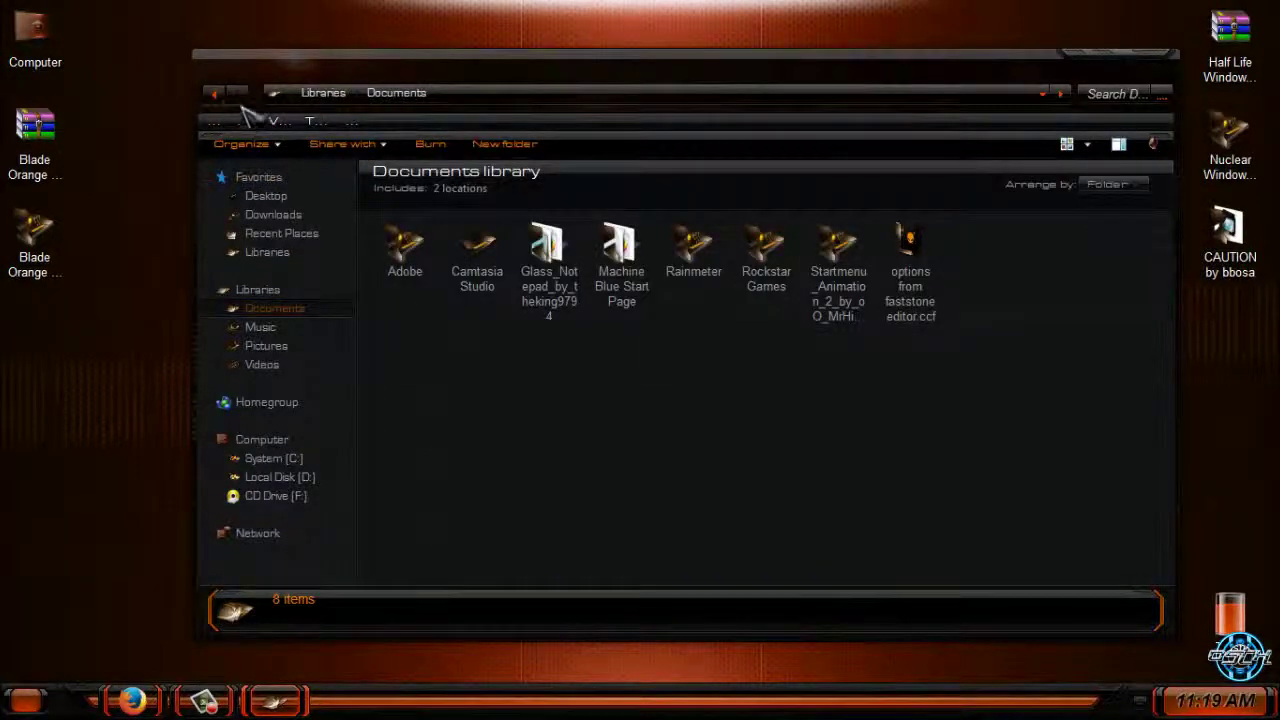
pyautogui.click(215, 93)
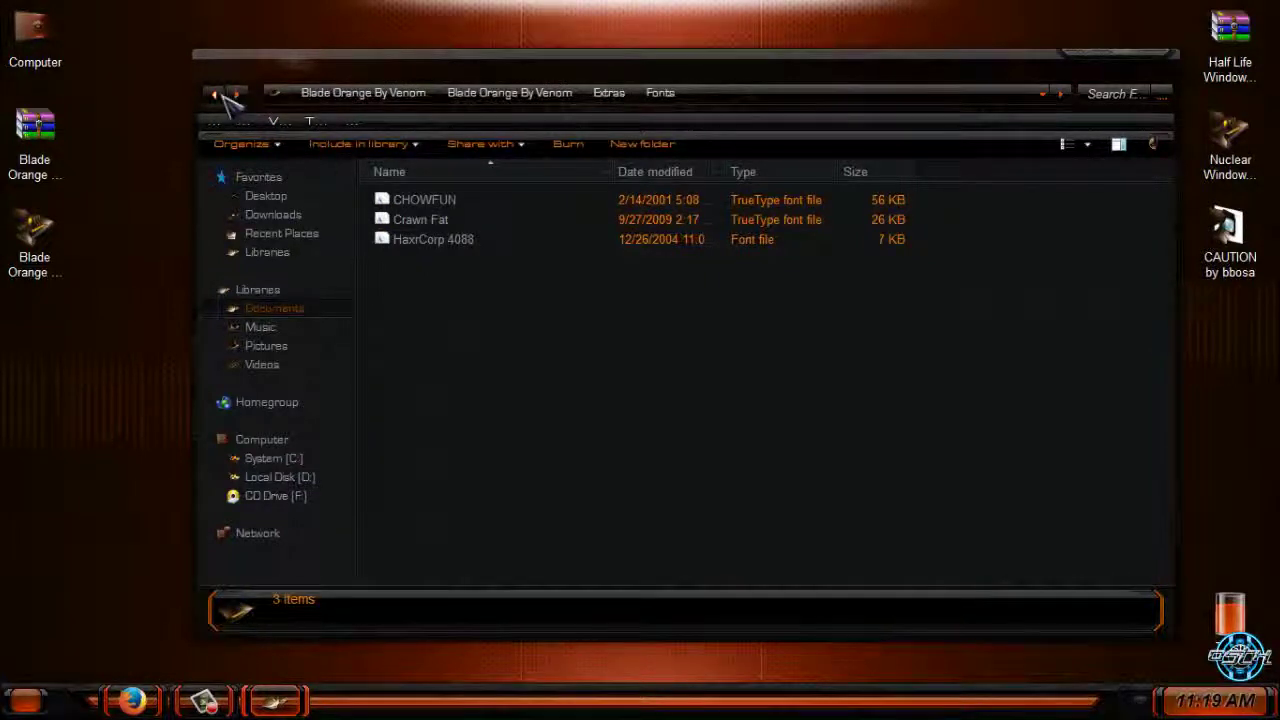
pyautogui.click(215, 93)
# Run Full glass.exe past its security warning, then reopen the Blade Orange folder's Extras
pyautogui.doubleClick(432, 256)
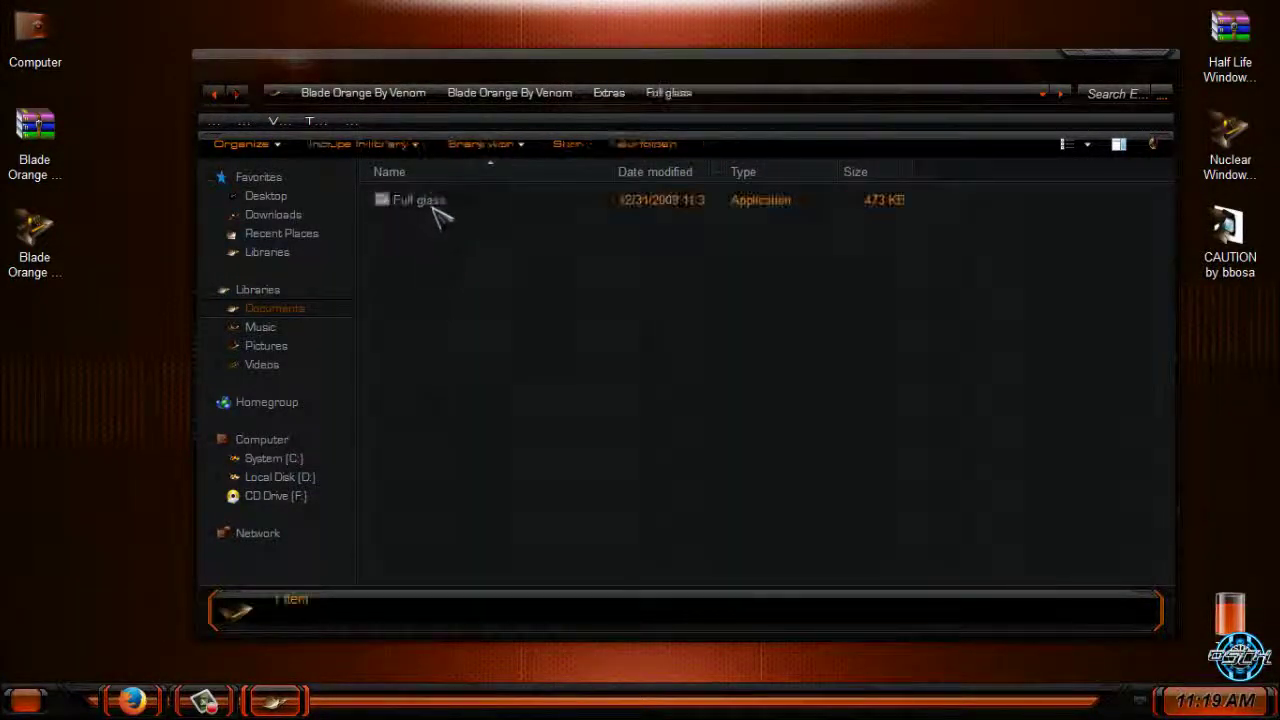
pyautogui.doubleClick(435, 212)
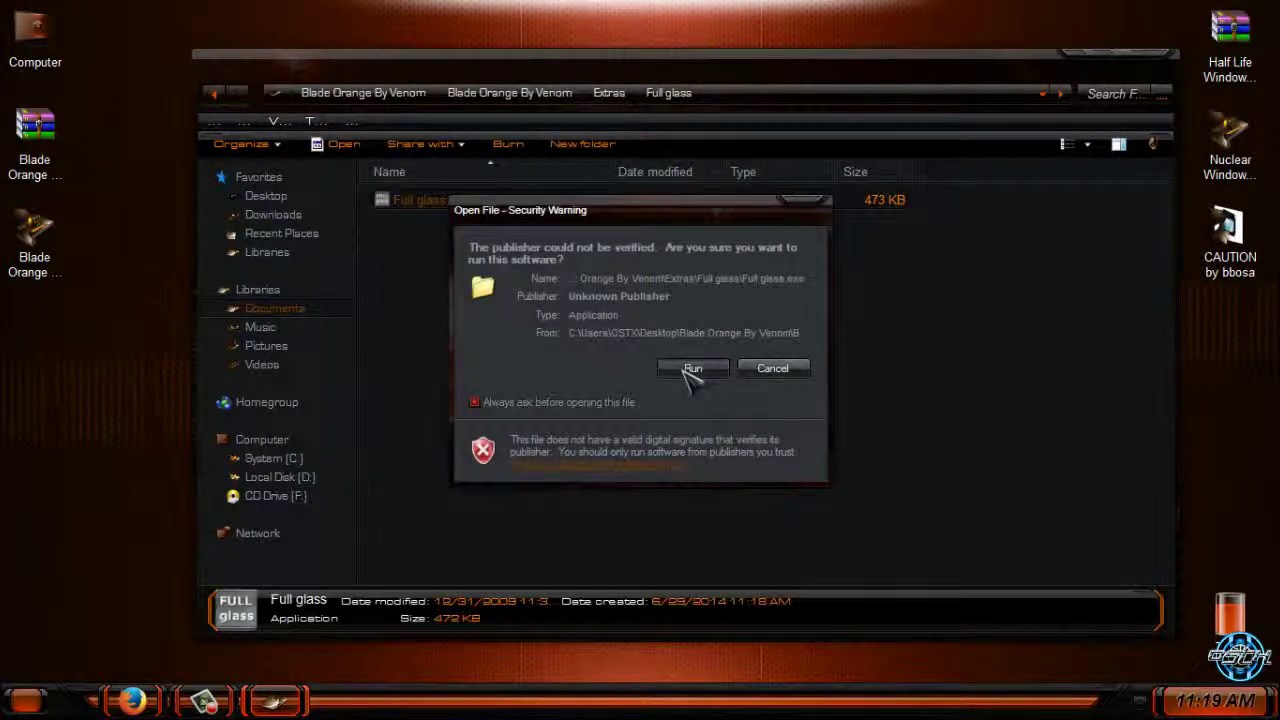
pyautogui.click(692, 368)
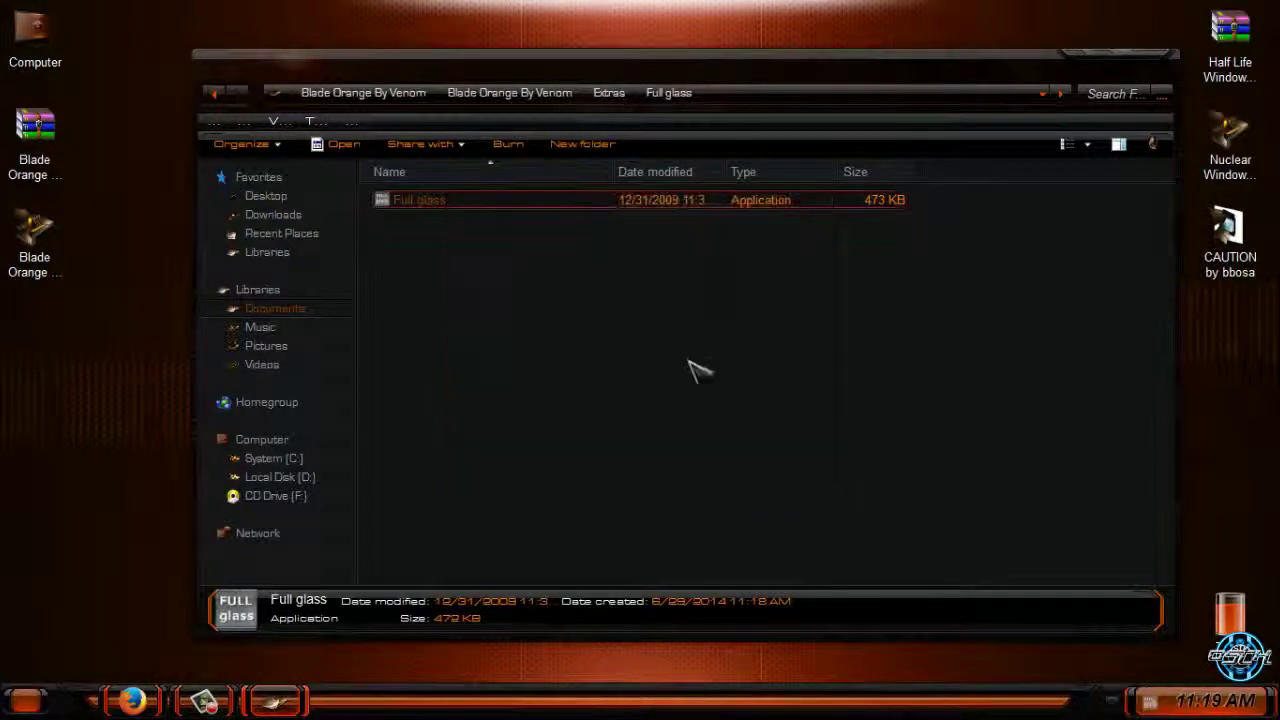
pyautogui.click(1157, 58)
pyautogui.doubleClick(20, 242)
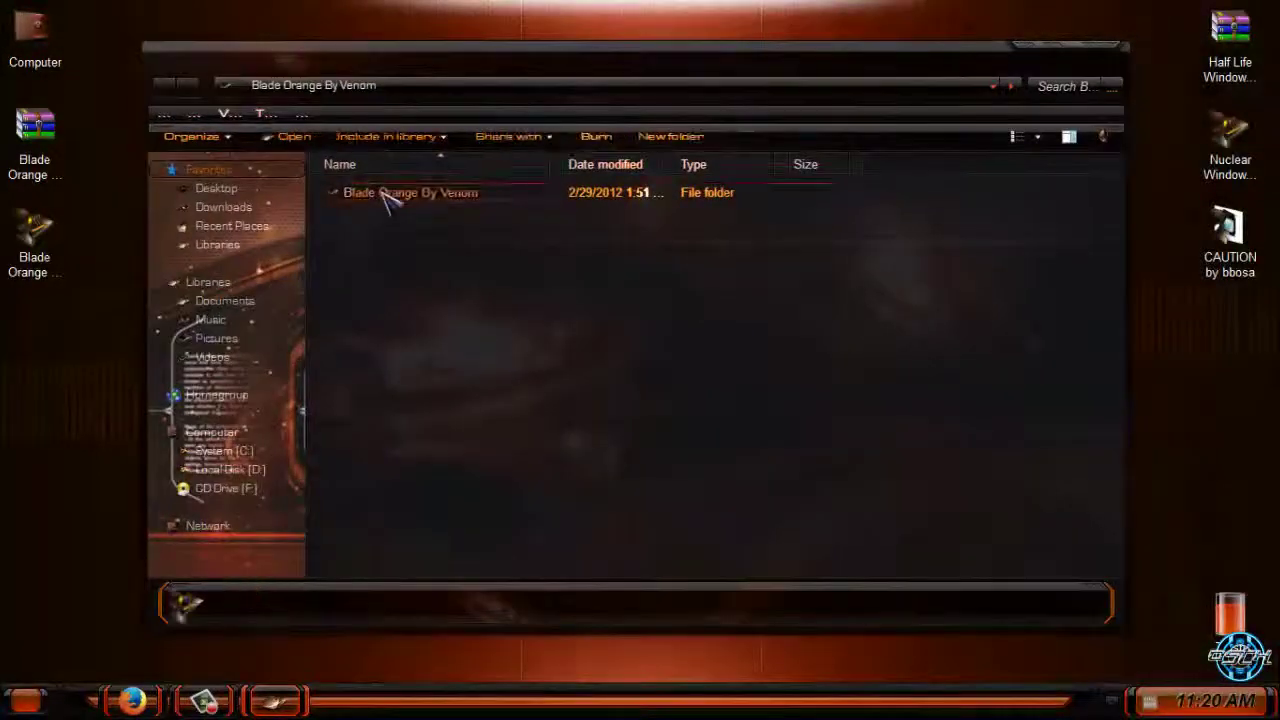
pyautogui.doubleClick(390, 194)
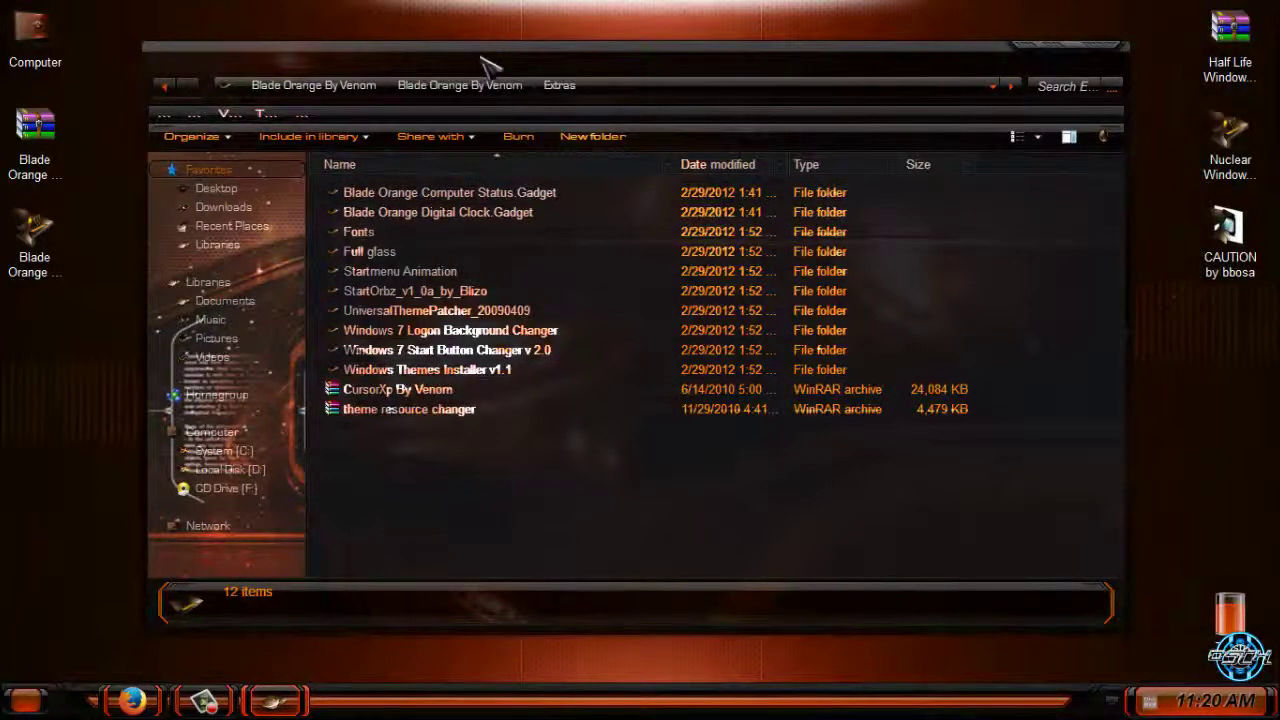
# Move the window right and browse the Startmenu Animation and StartOrbz_v1_0a_by_Blizo folders
pyautogui.moveTo(490, 65); pyautogui.dragTo(755, 101)
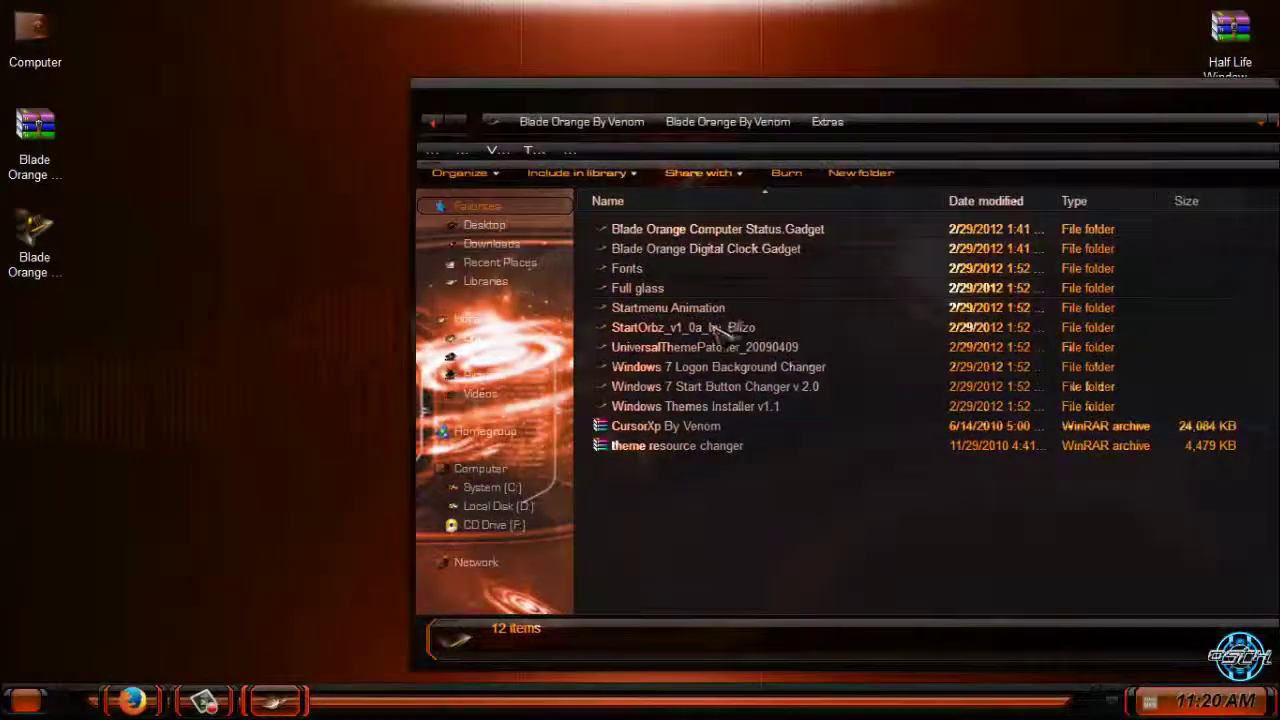
pyautogui.doubleClick(766, 311)
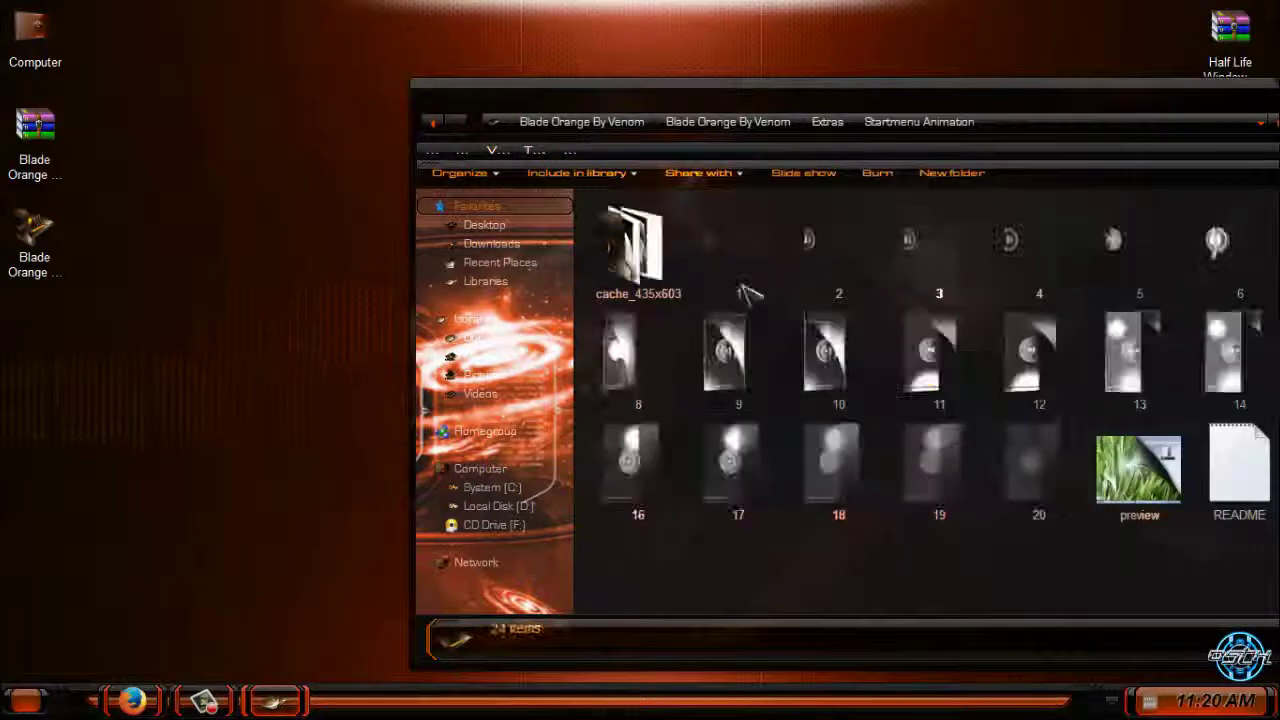
pyautogui.click(436, 124)
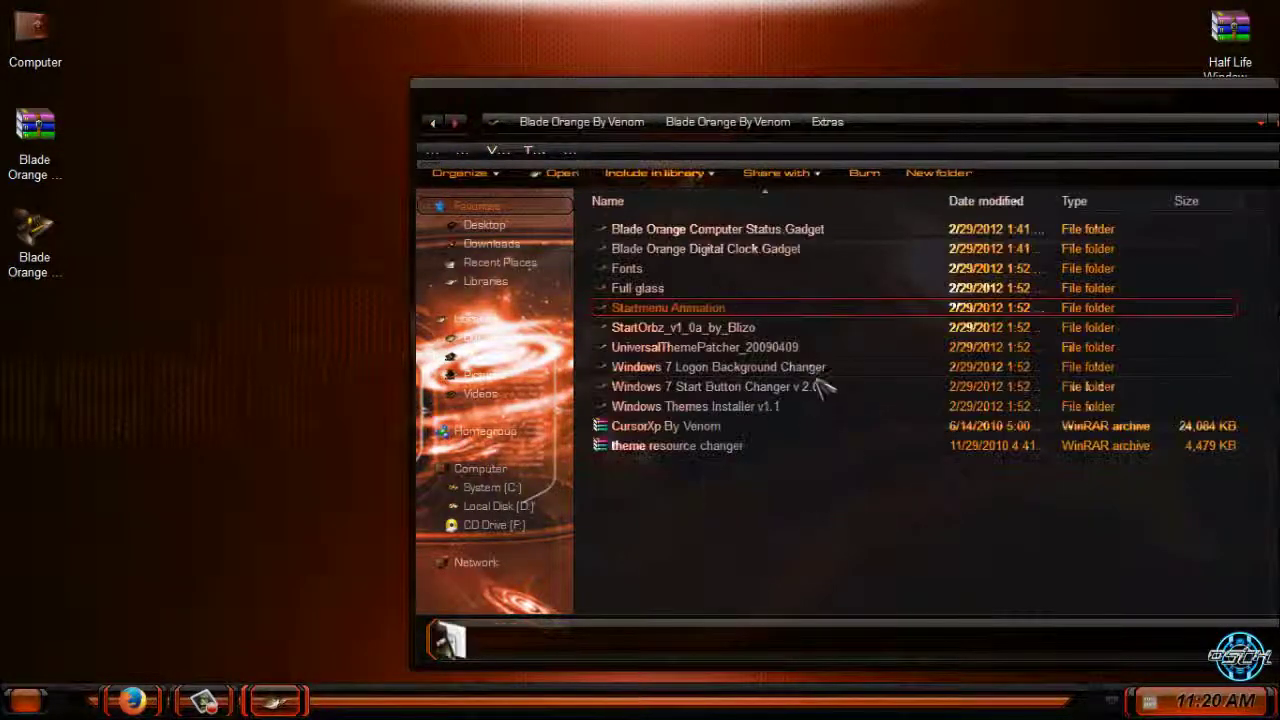
pyautogui.doubleClick(746, 329)
pyautogui.click(636, 249)
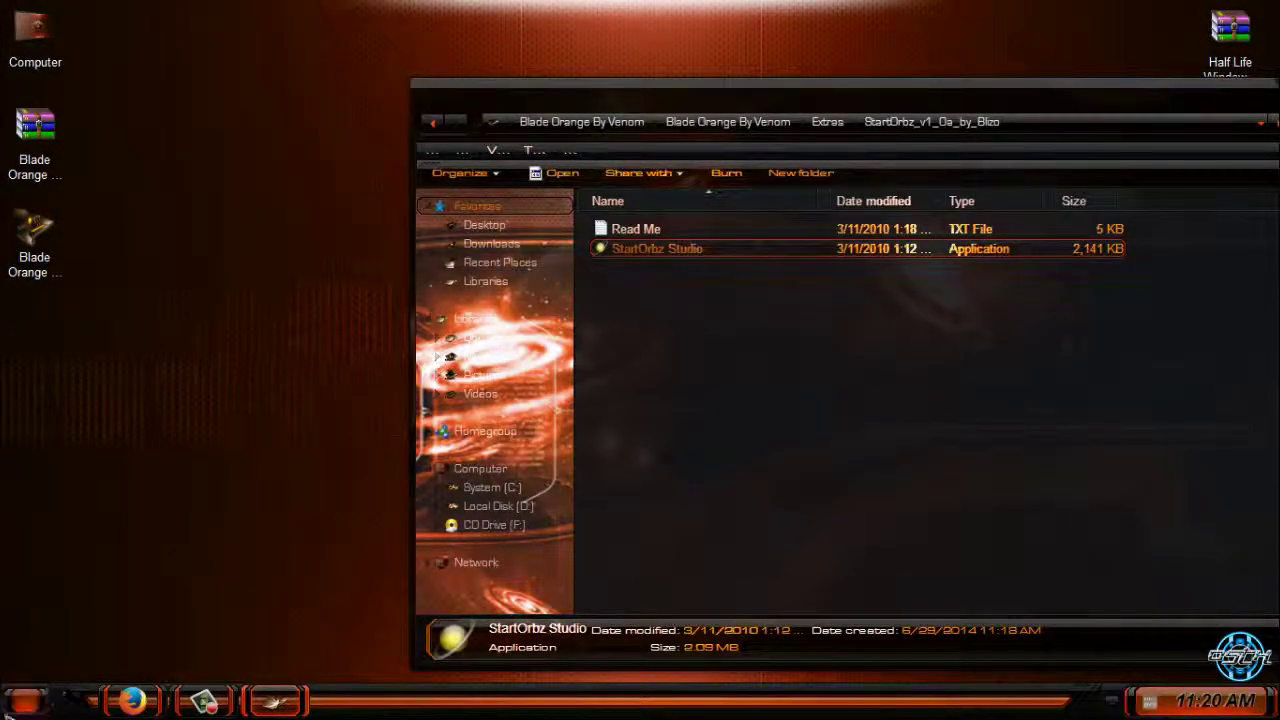
pyautogui.click(433, 123)
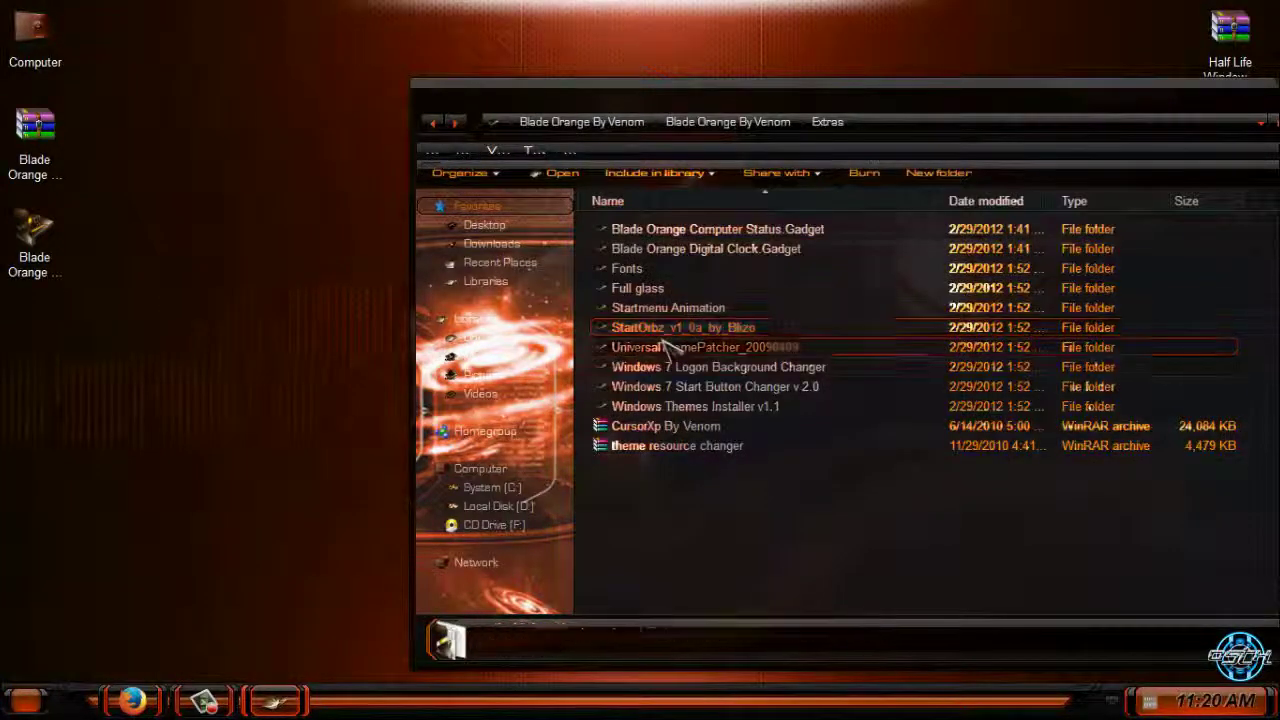
# Inspect the x86 and x64 patchers in the UniversalThemePatcher_20090409 folder
pyautogui.click(665, 347)
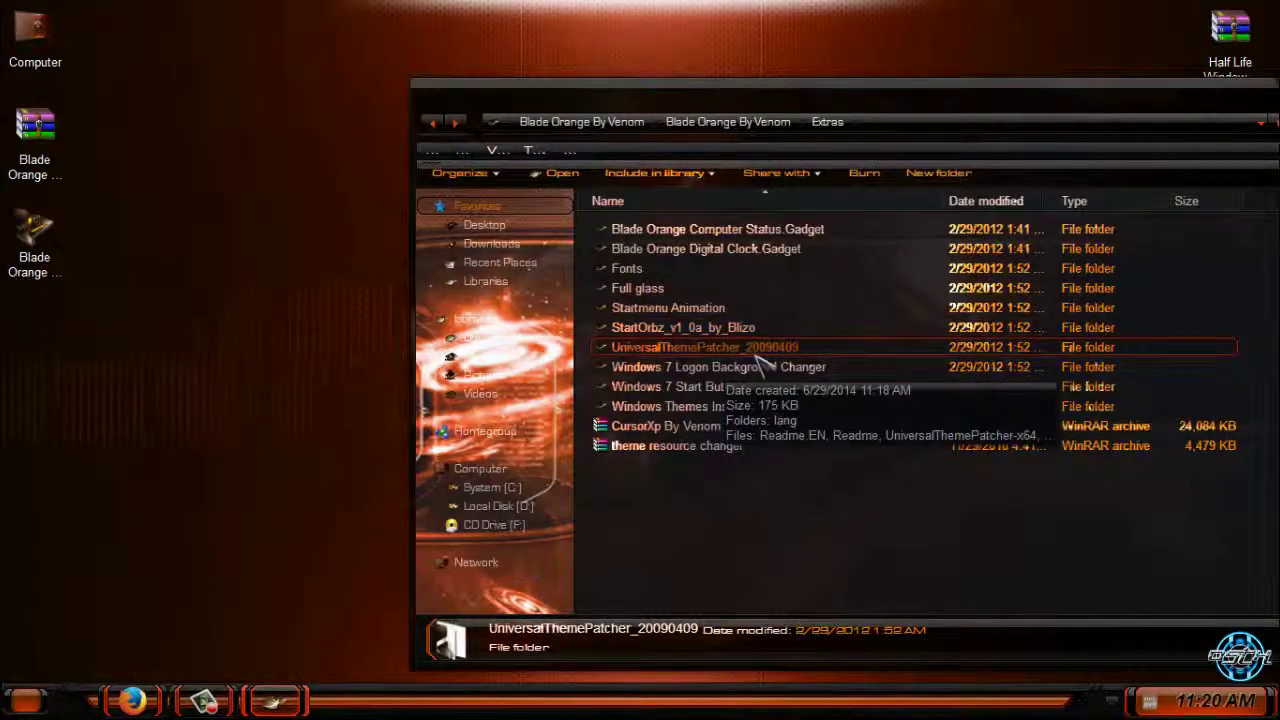
pyautogui.doubleClick(684, 350)
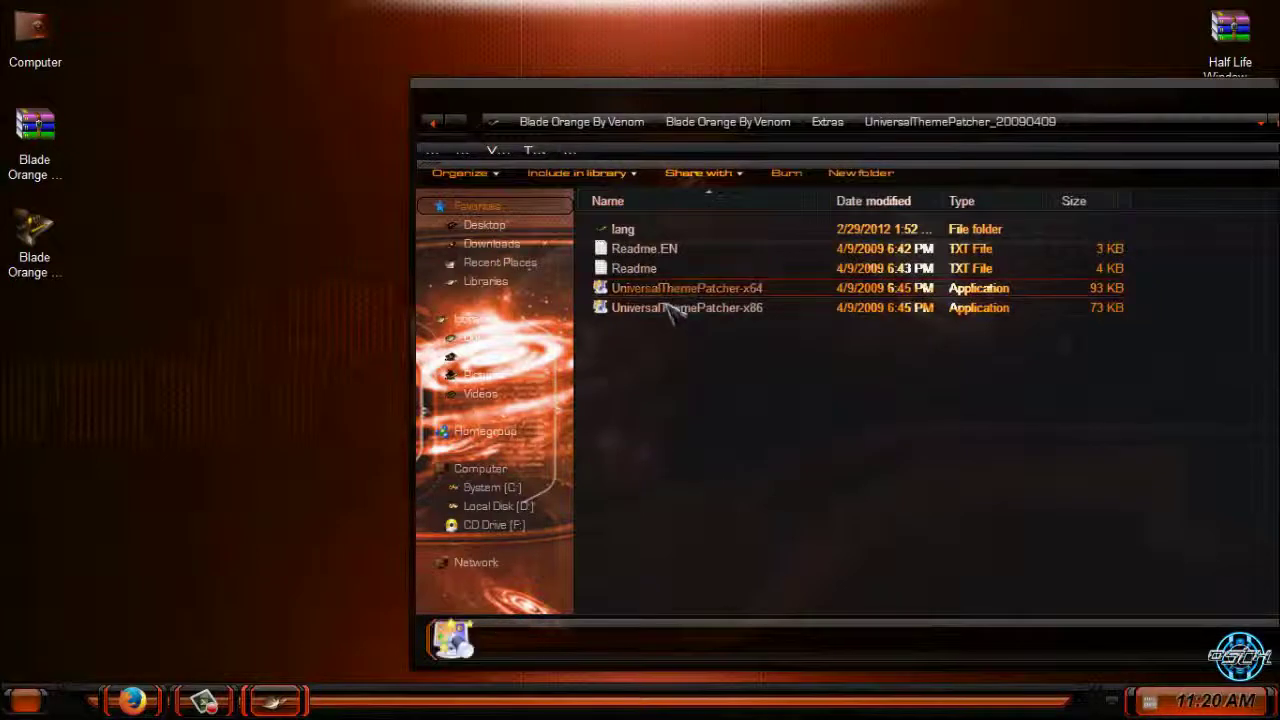
pyautogui.click(672, 308)
pyautogui.click(703, 290)
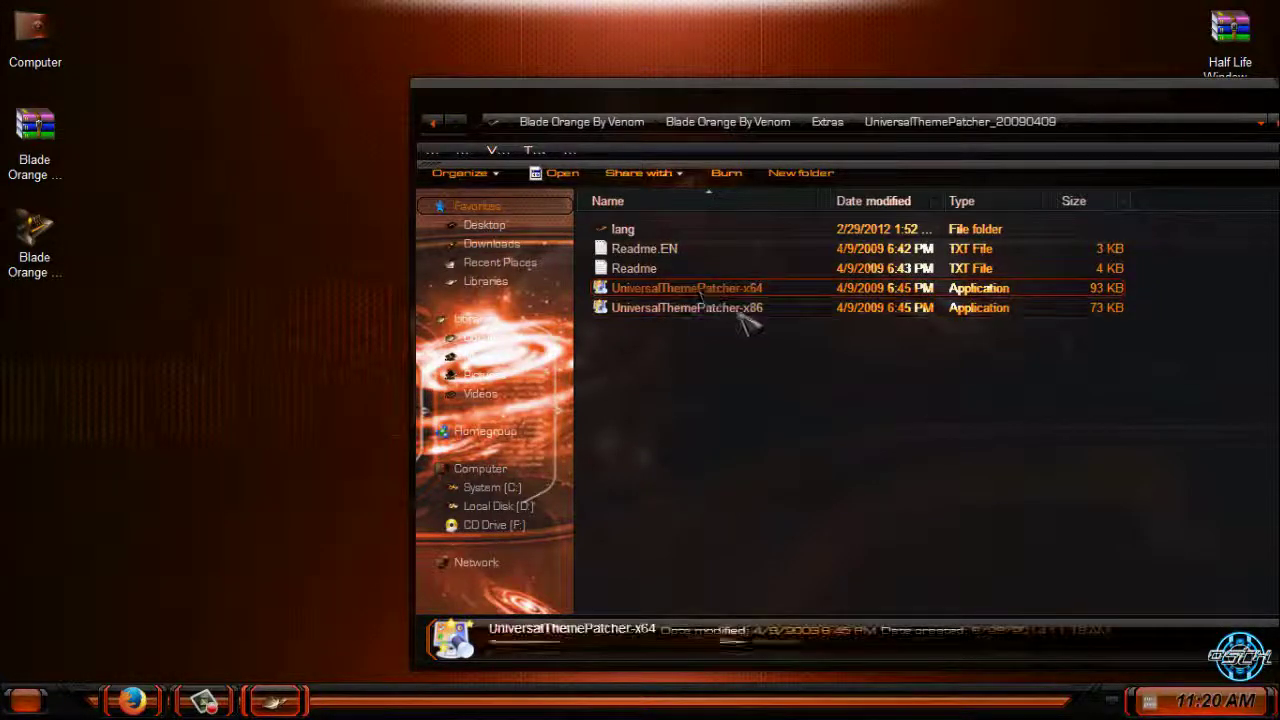
pyautogui.click(737, 309)
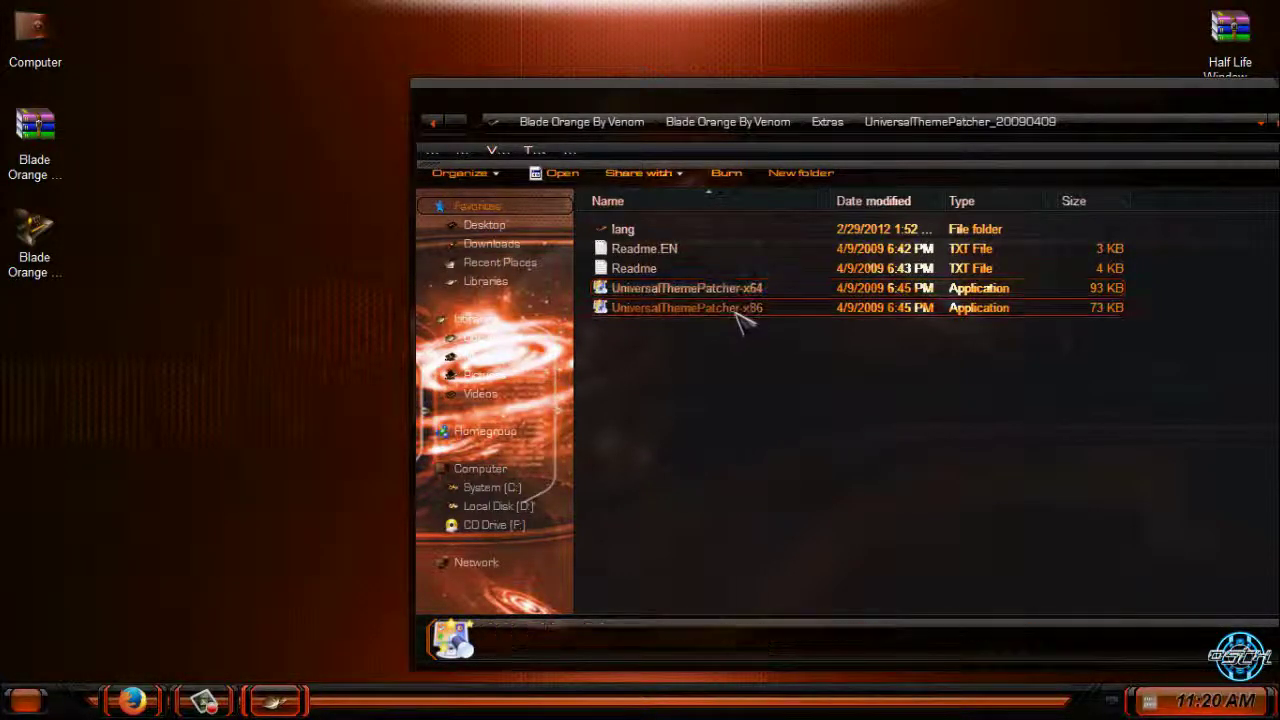
pyautogui.click(435, 125)
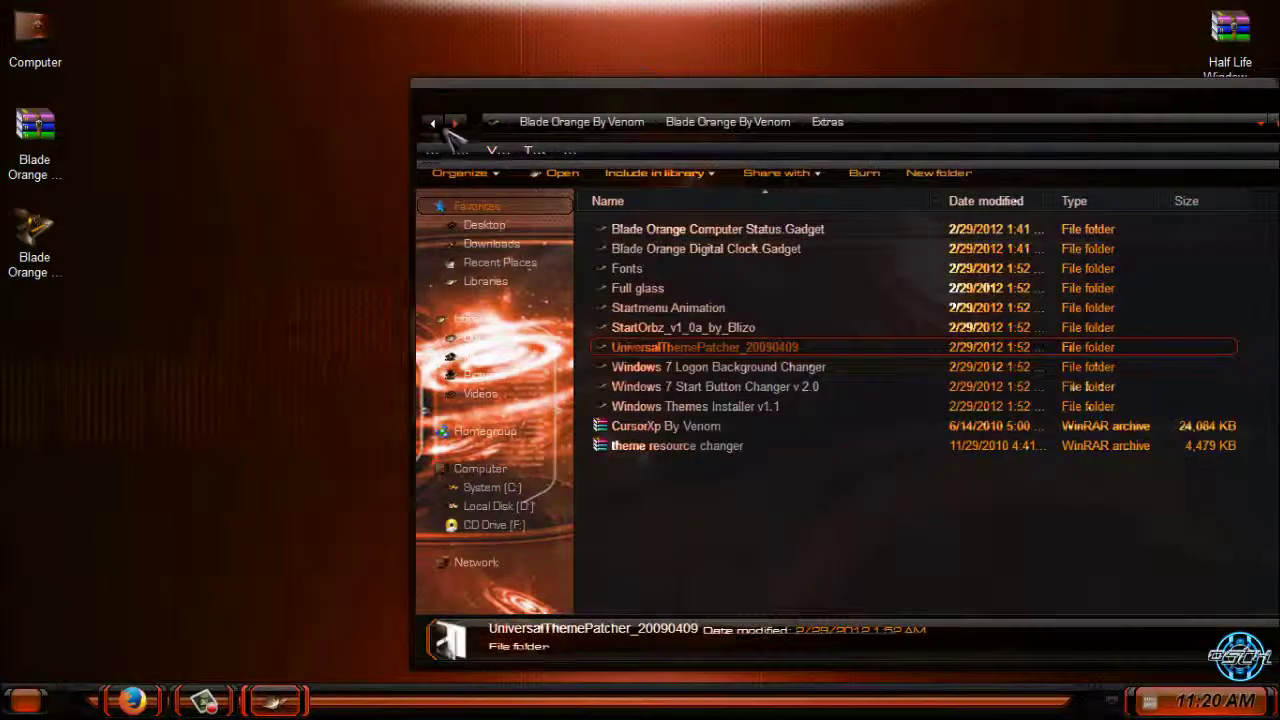
pyautogui.click(455, 122)
pyautogui.click(736, 288)
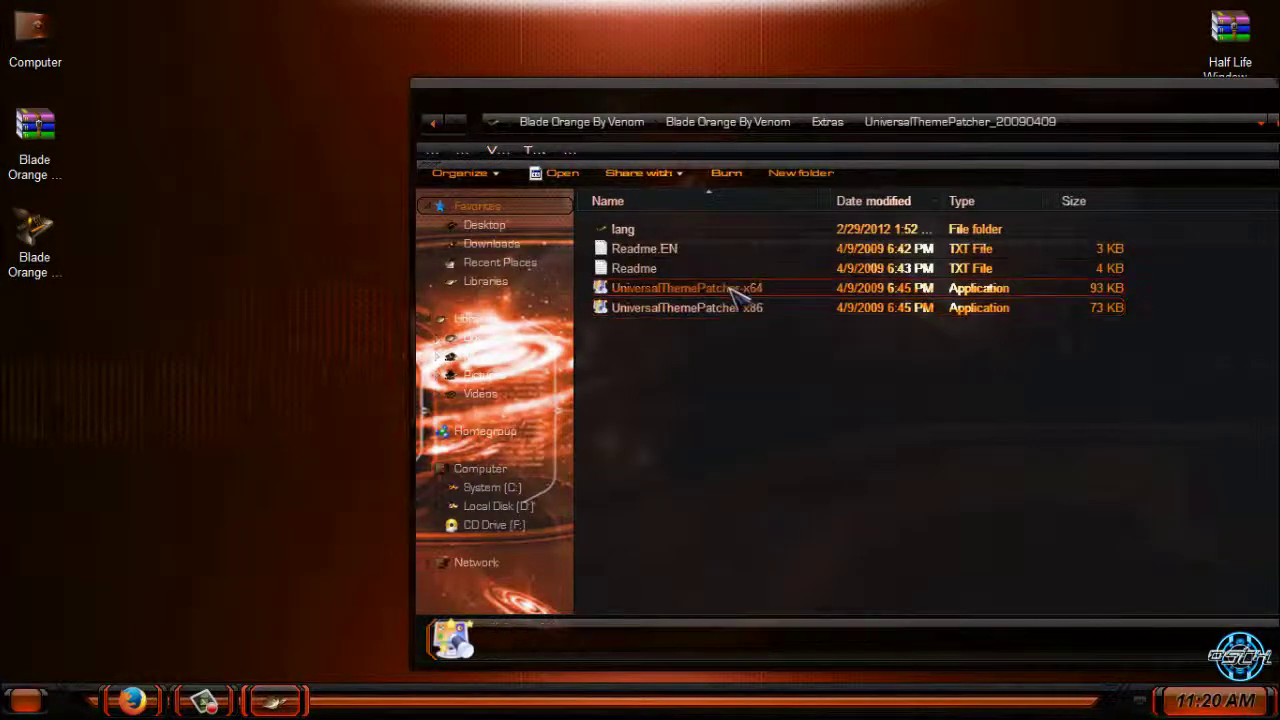
pyautogui.click(435, 125)
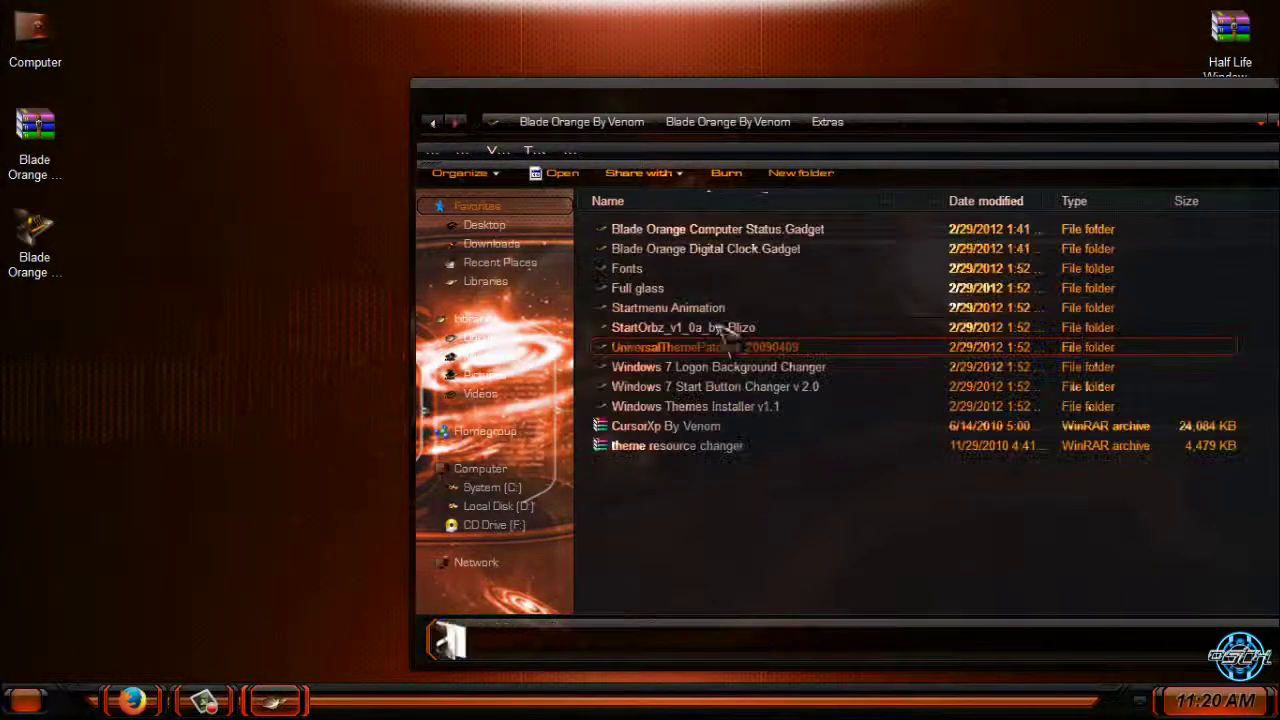
# Browse the Logon Background Changer, Start Button Changer v 2.0 and Themes Installer v1.1 folders
pyautogui.doubleClick(705, 369)
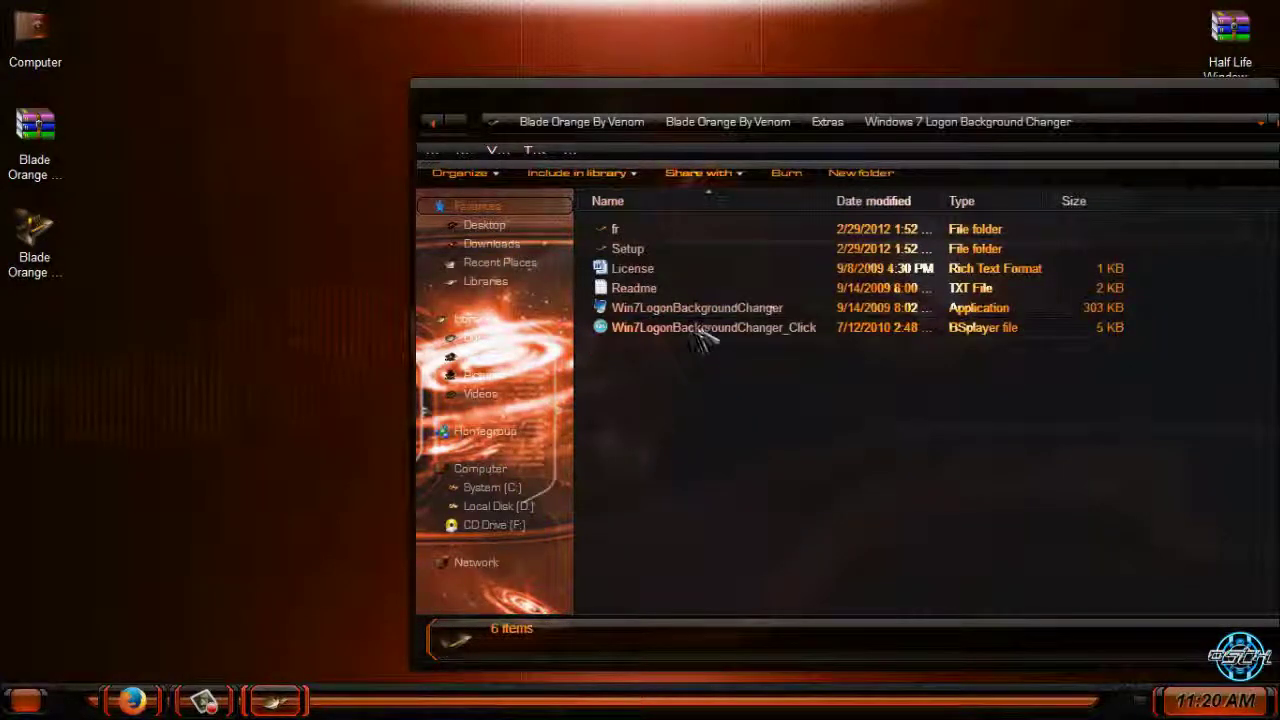
pyautogui.click(718, 309)
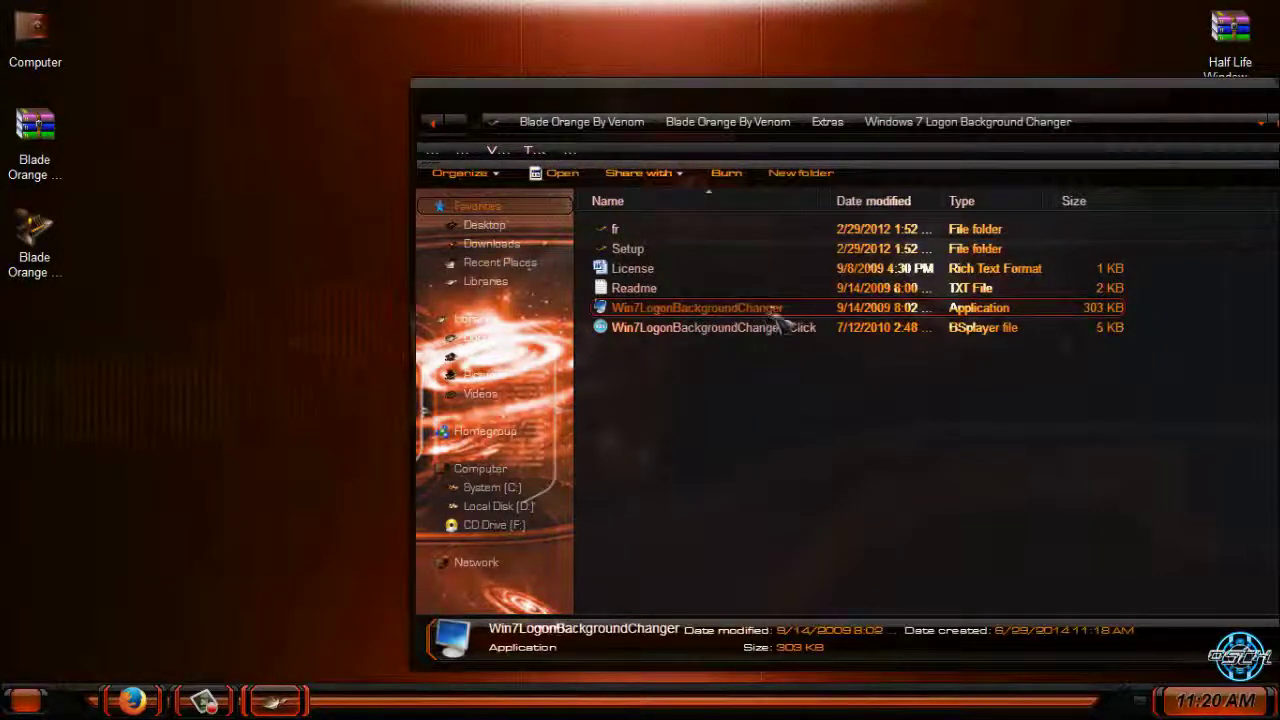
pyautogui.click(628, 250)
pyautogui.click(435, 124)
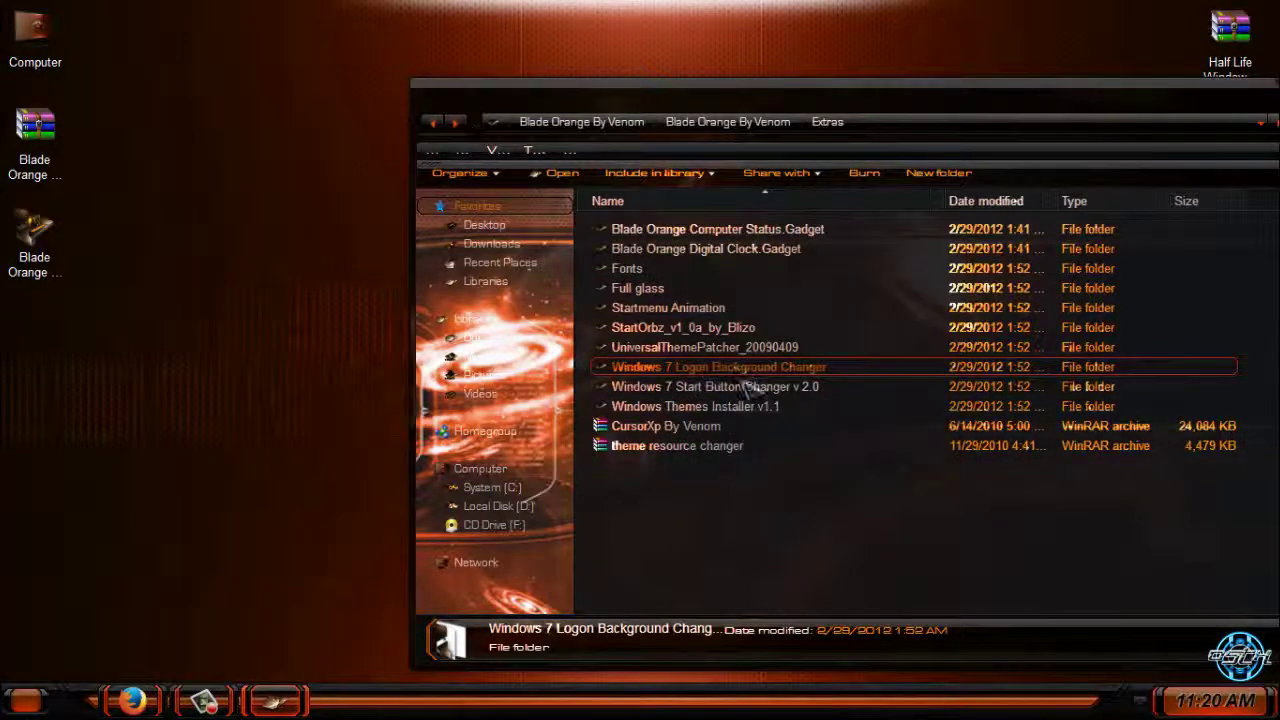
pyautogui.doubleClick(692, 387)
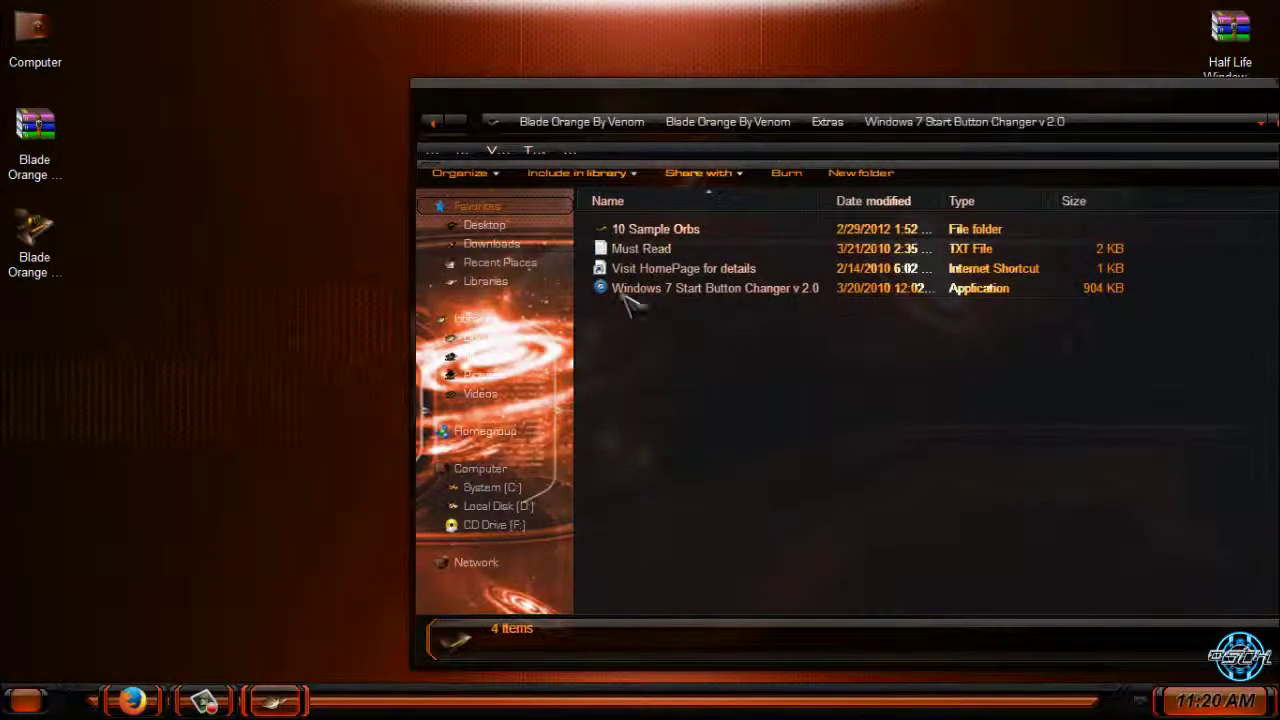
pyautogui.click(805, 290)
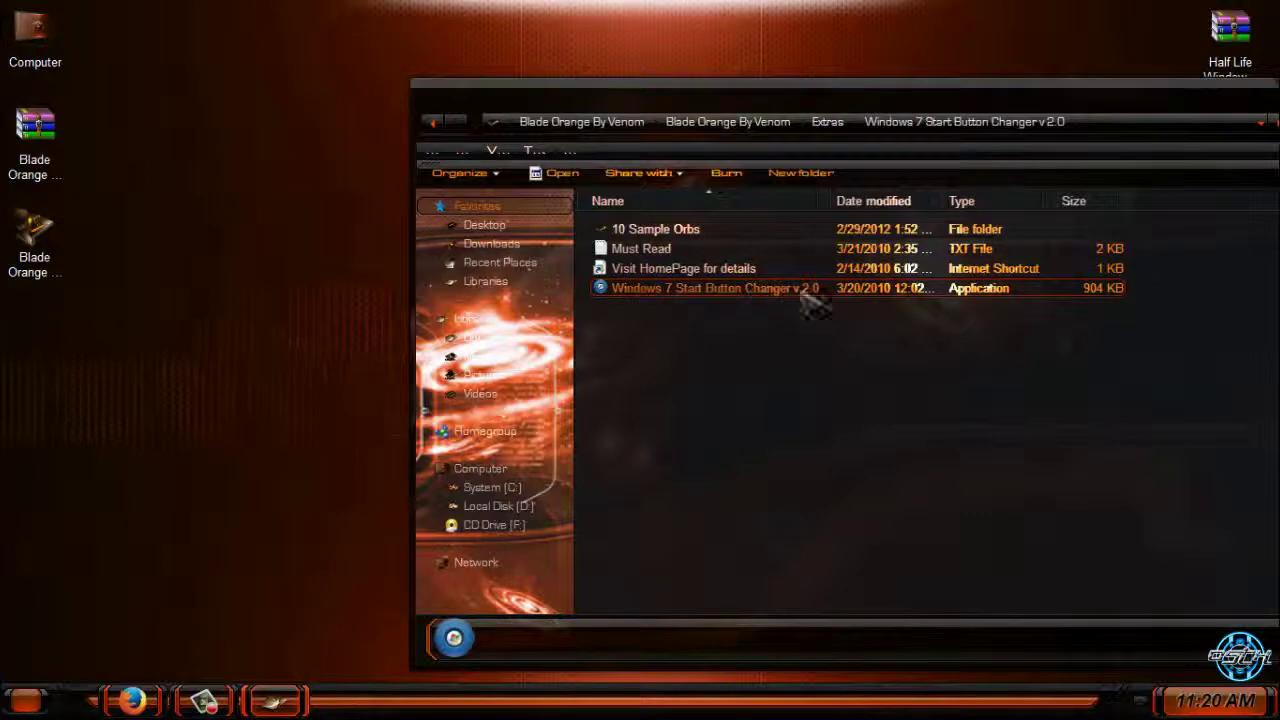
pyautogui.click(435, 124)
pyautogui.doubleClick(648, 406)
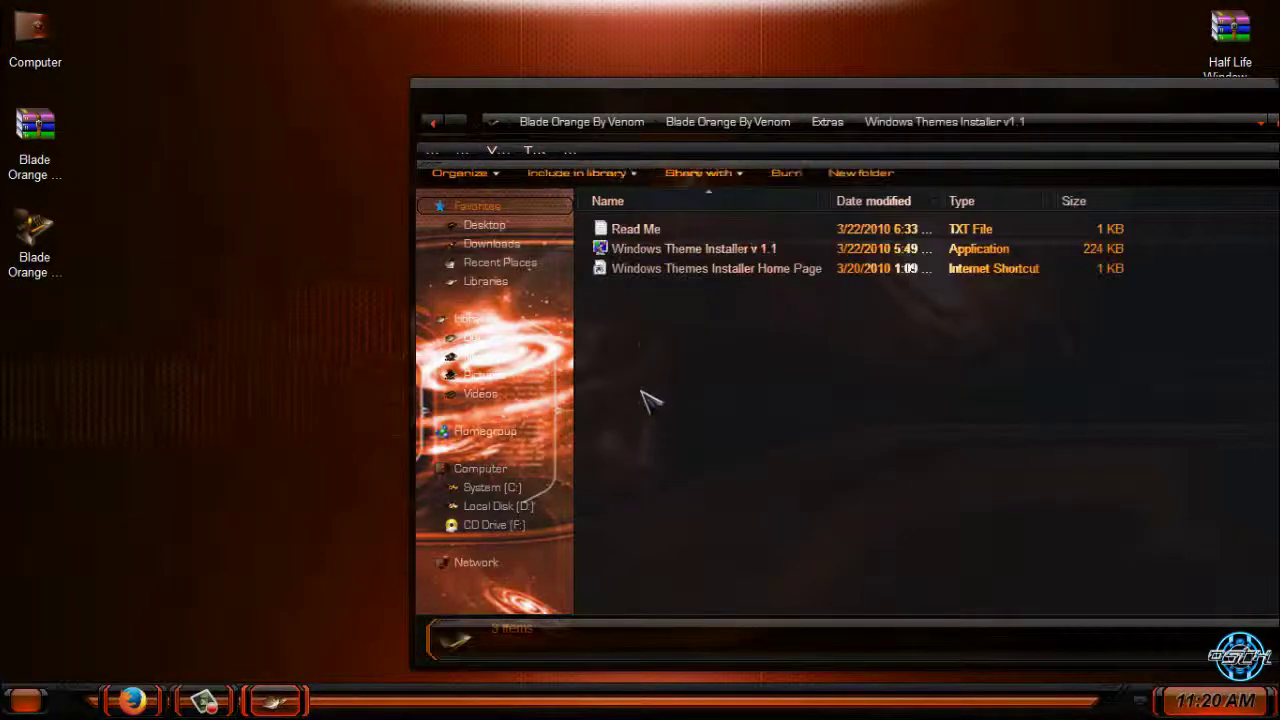
pyautogui.click(690, 270)
pyautogui.click(694, 250)
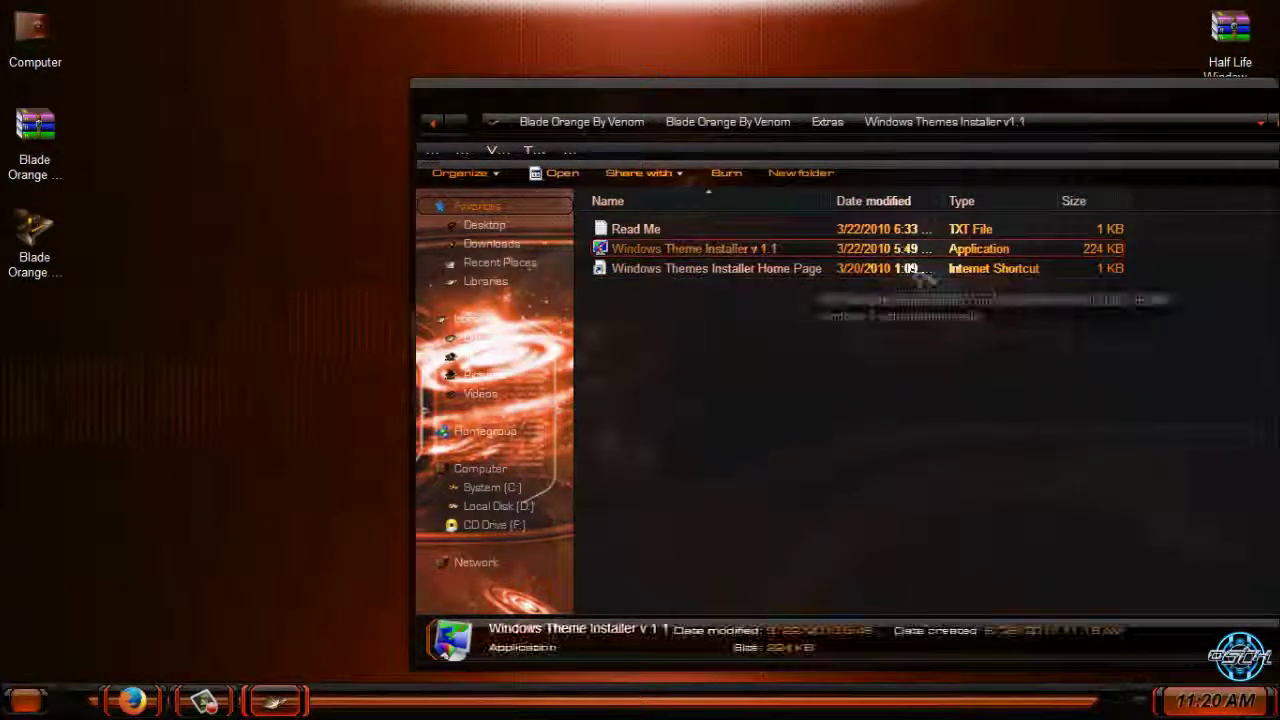
pyautogui.click(435, 124)
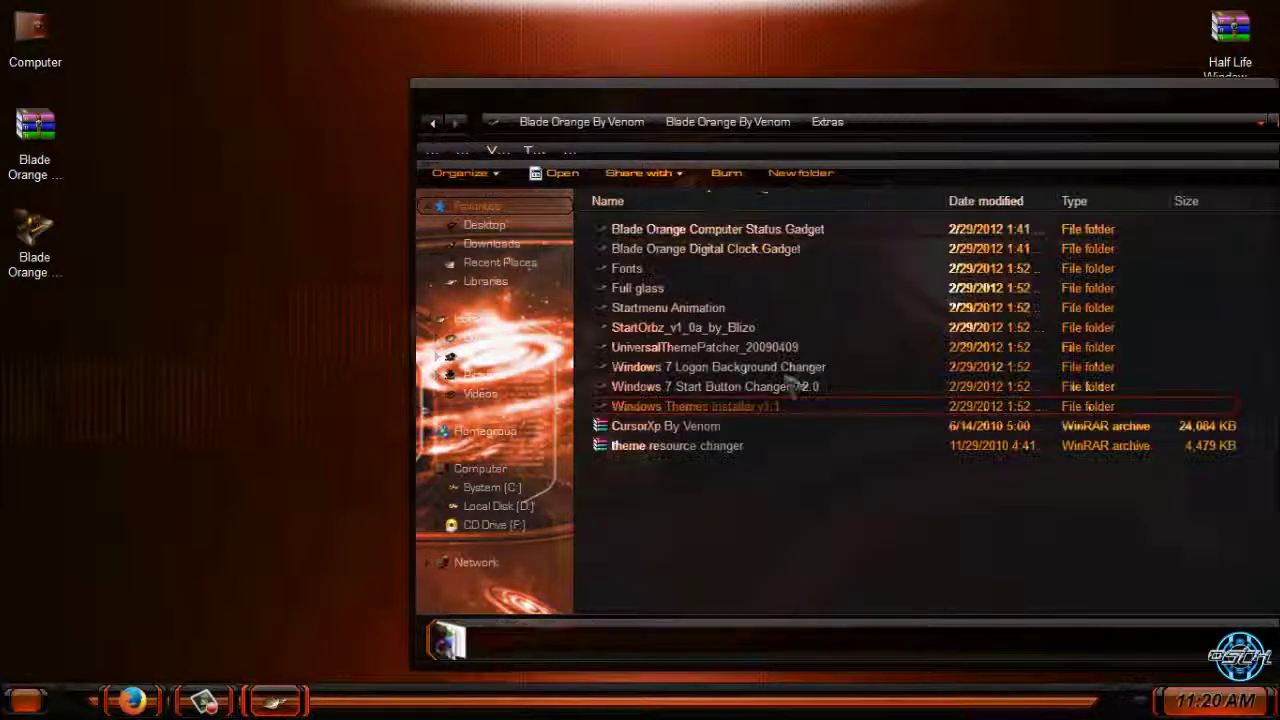
# Open the CursorXp By Venom archive in WinRAR, close it, and move Explorer up-left
pyautogui.click(662, 432)
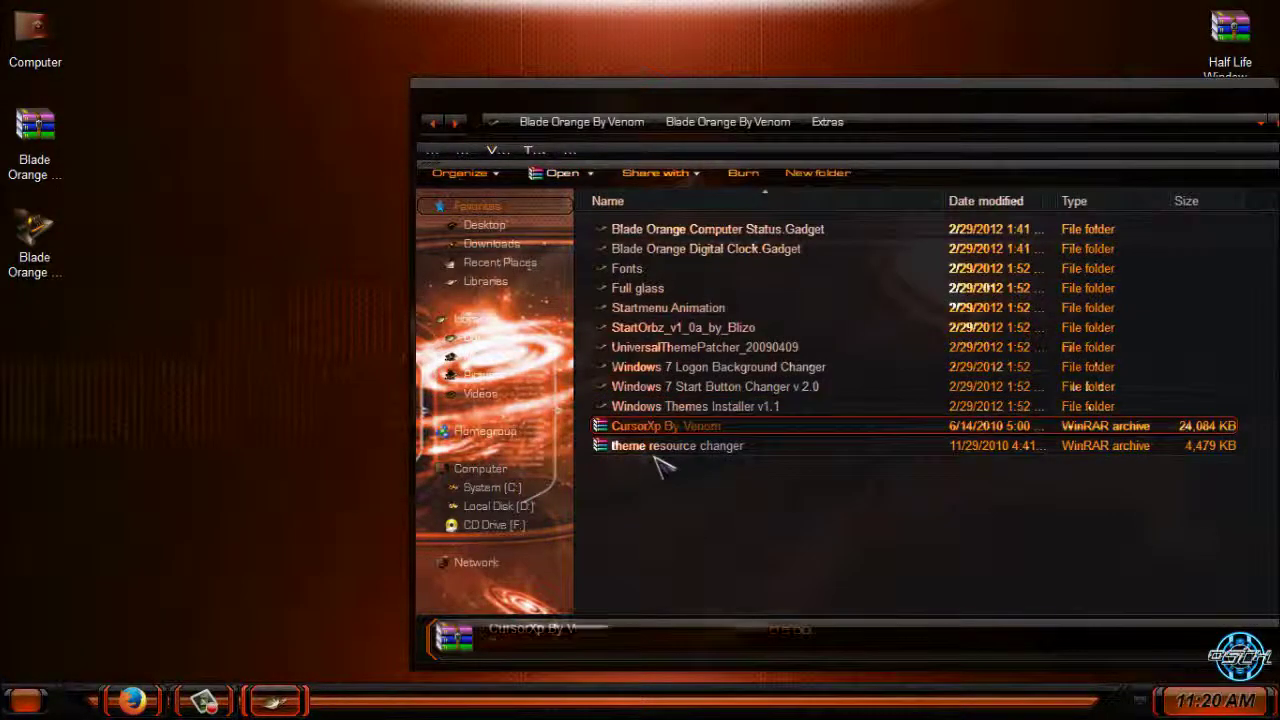
pyautogui.doubleClick(712, 430)
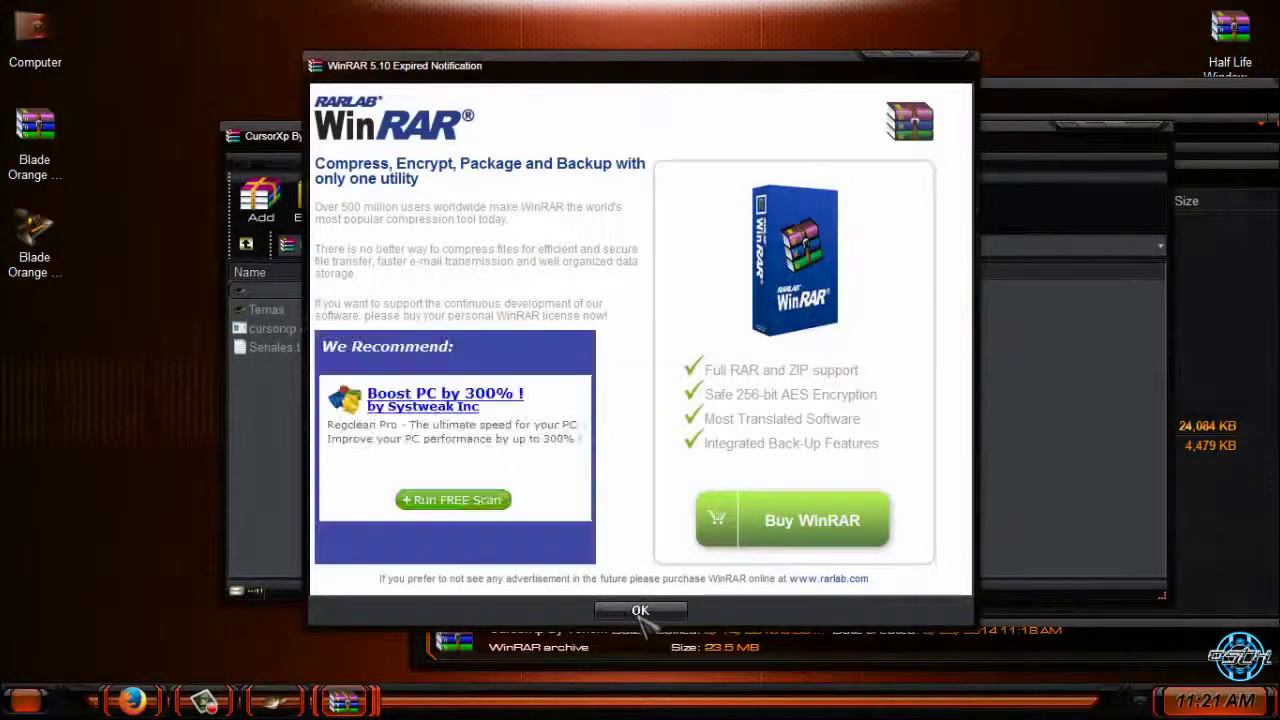
pyautogui.click(641, 612)
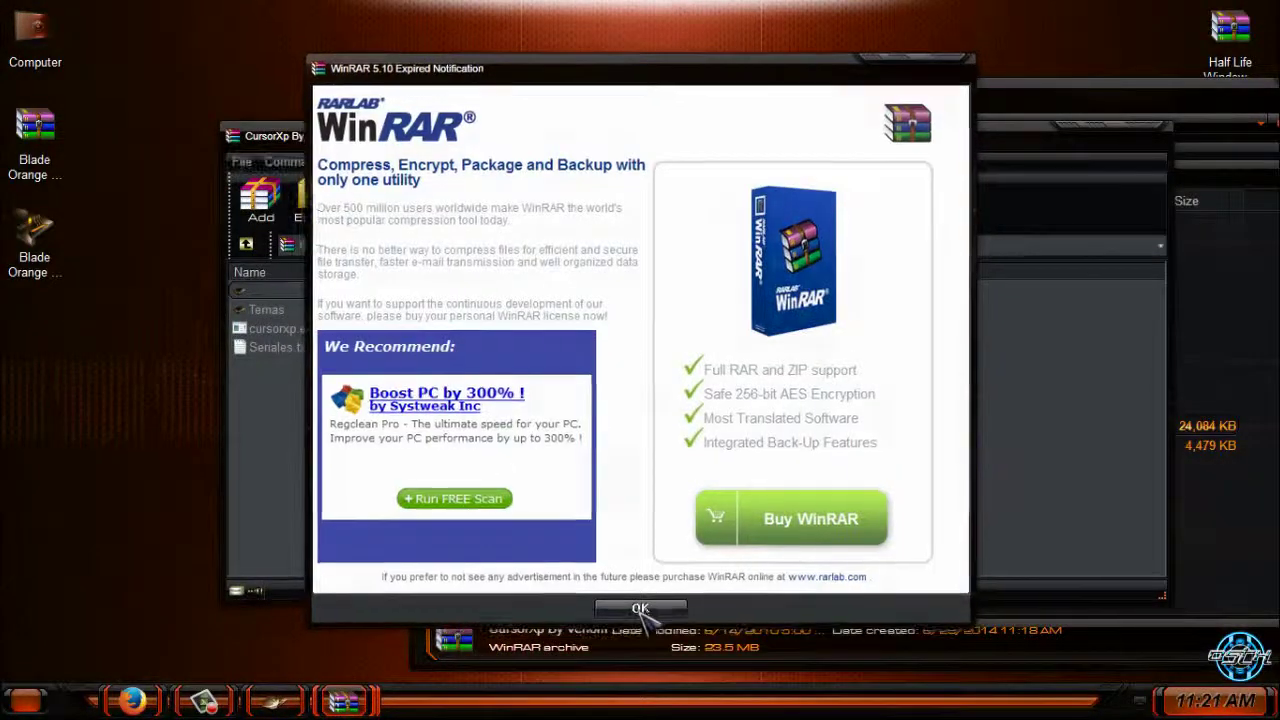
pyautogui.click(1150, 128)
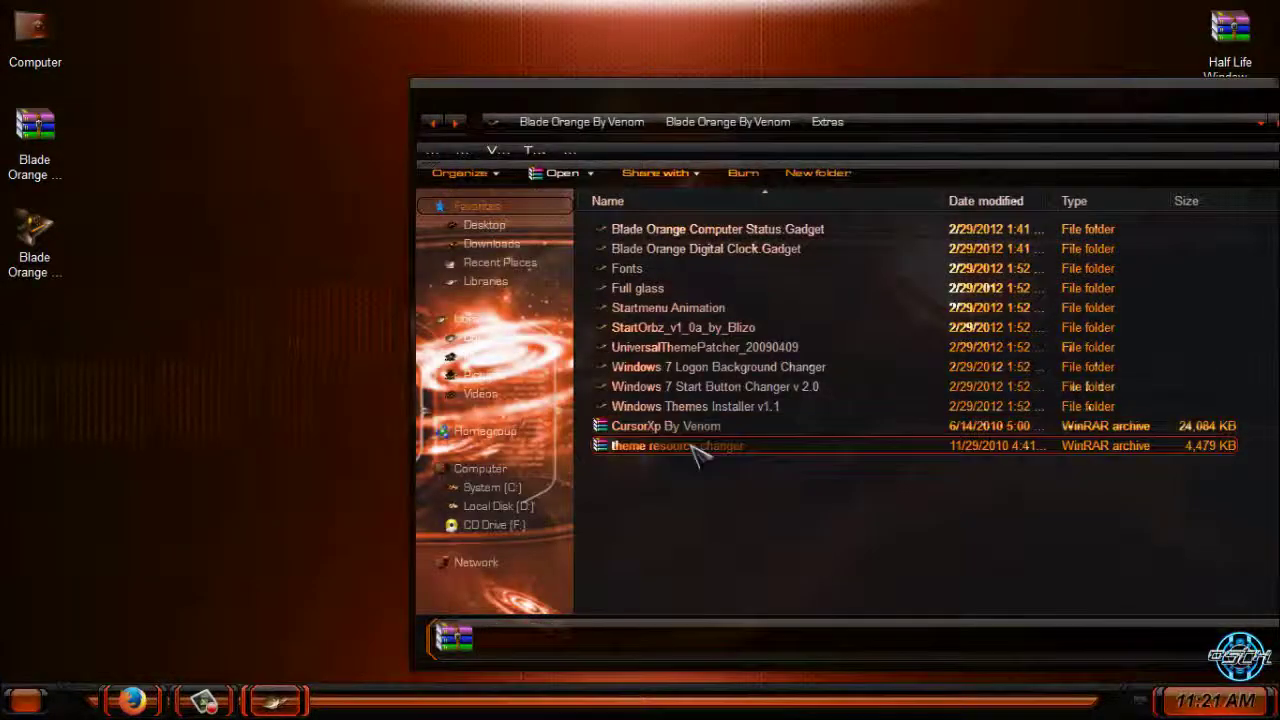
pyautogui.click(690, 450)
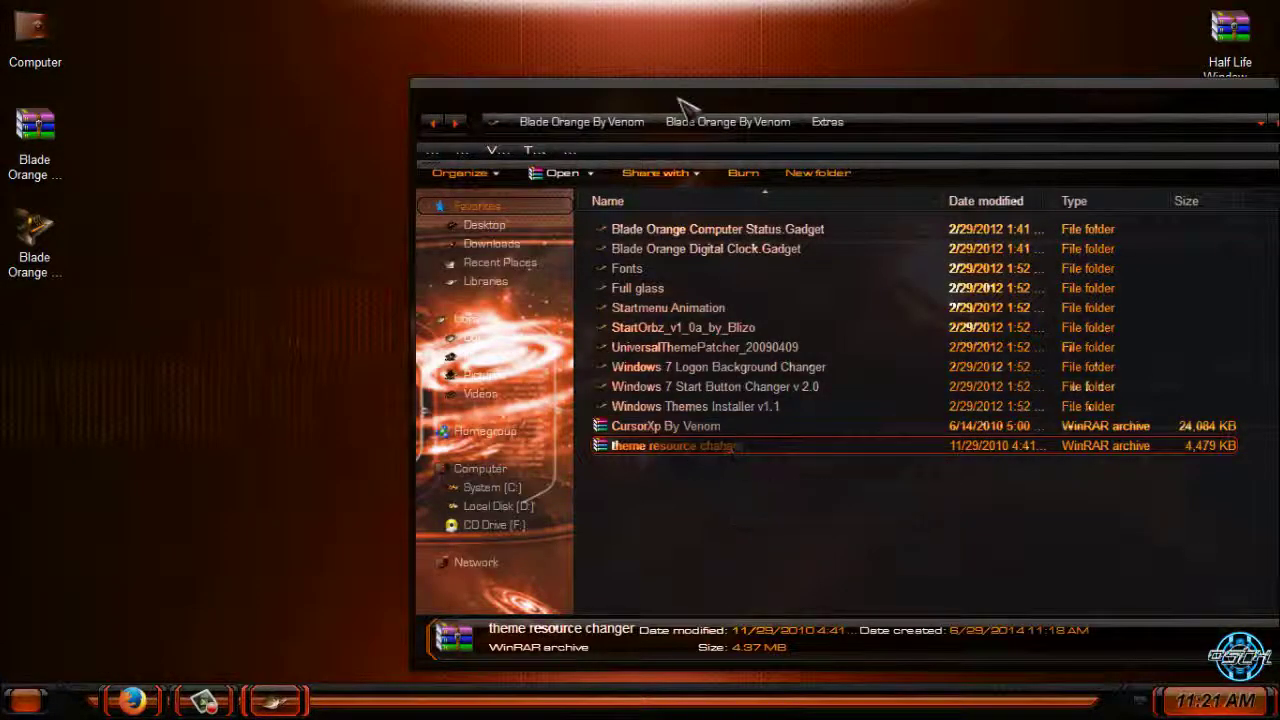
pyautogui.moveTo(680, 102); pyautogui.dragTo(451, 63)
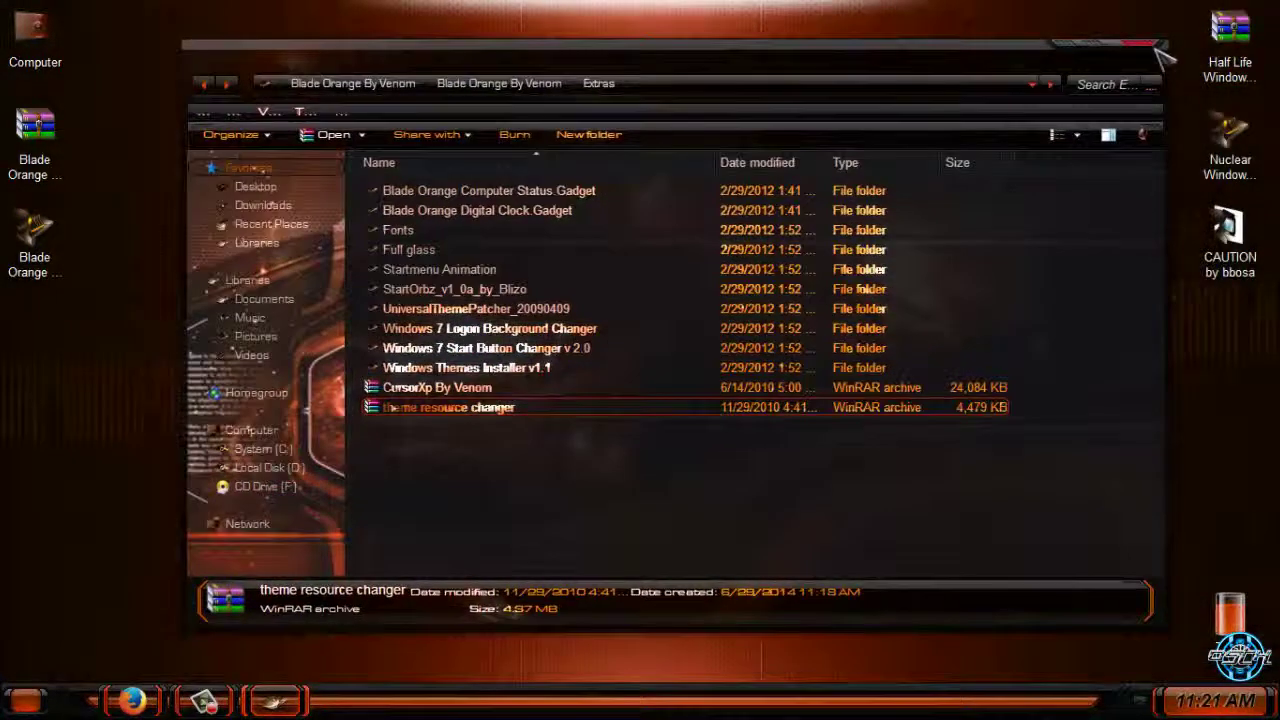
pyautogui.click(213, 88)
# Close the folder and view Desktop Background settings in Personalization
pyautogui.click(1163, 51)
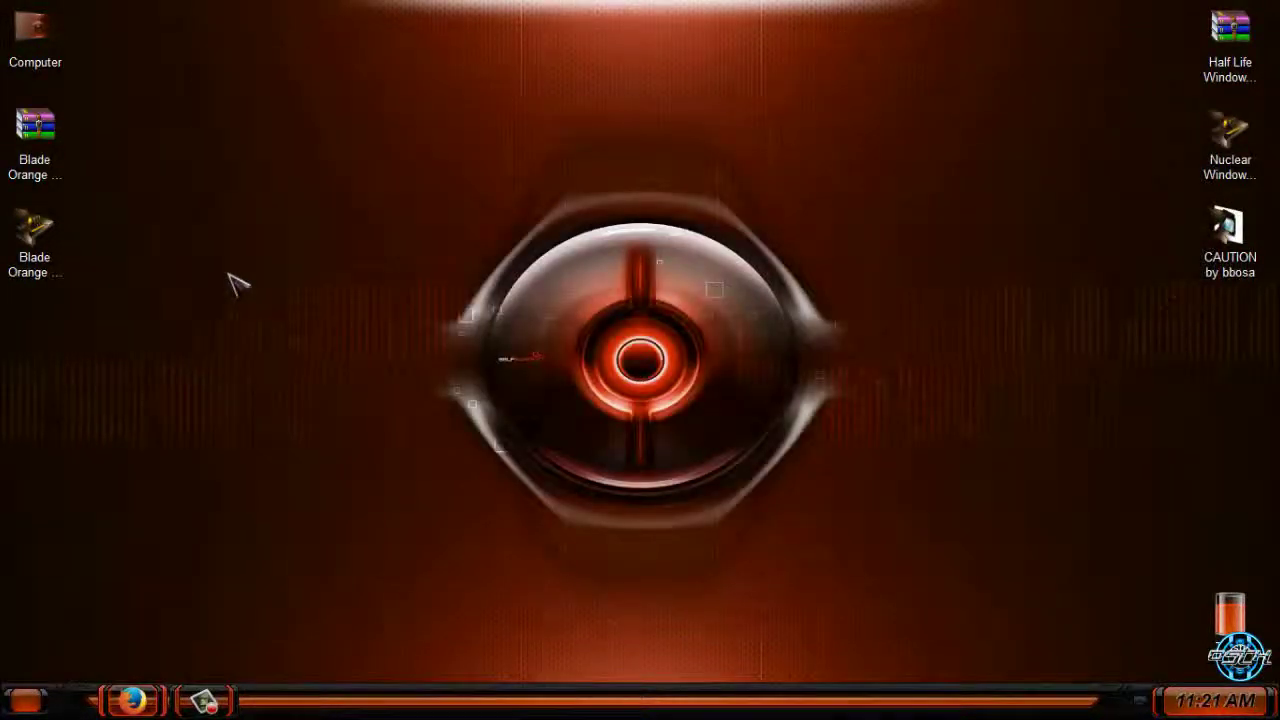
pyautogui.rightClick(228, 274)
pyautogui.click(310, 606)
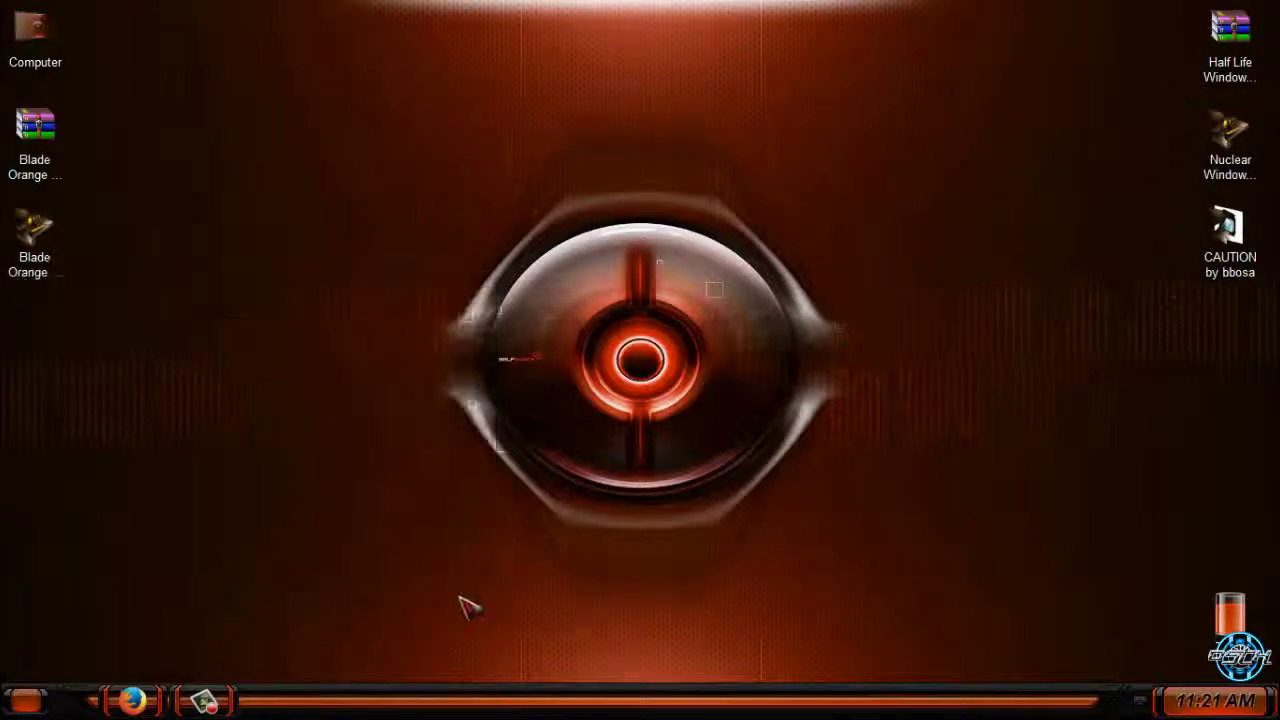
pyautogui.click(360, 648)
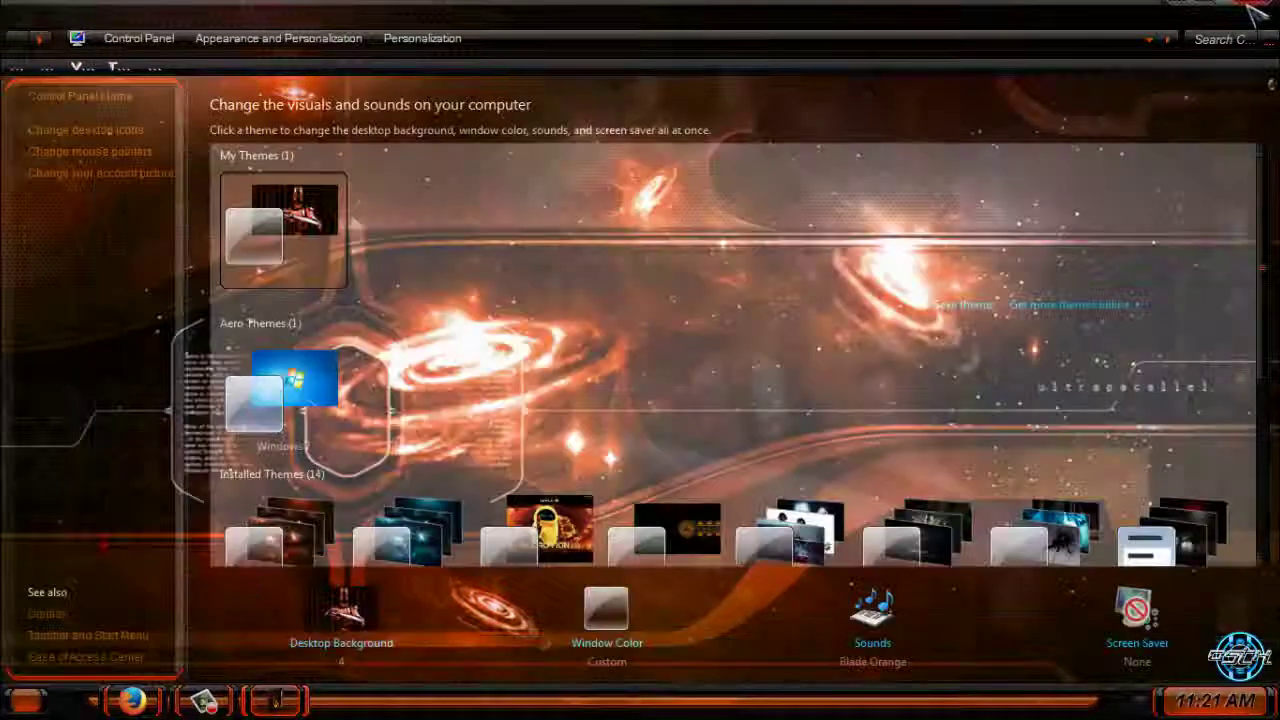
pyautogui.click(1257, 10)
# Open Computer, reposition its window and select the System (C:) drive
pyautogui.doubleClick(38, 70)
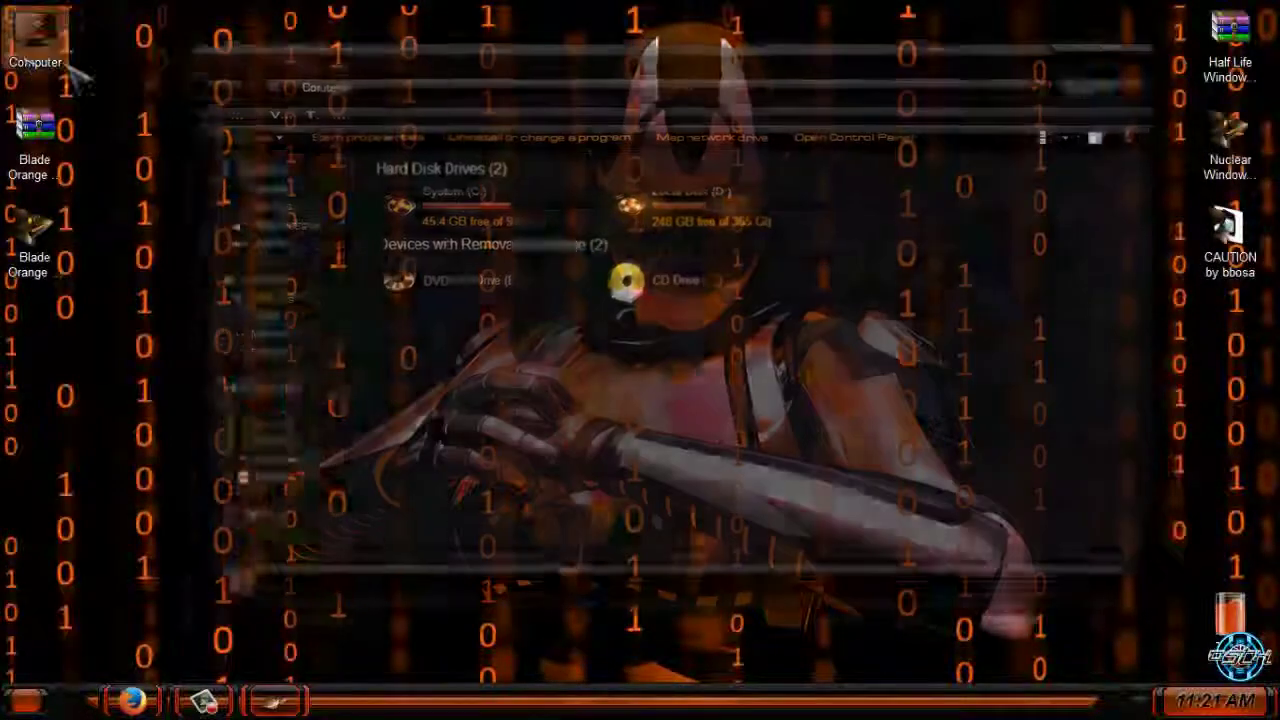
pyautogui.moveTo(571, 71); pyautogui.dragTo(615, 50)
pyautogui.moveTo(537, 38); pyautogui.dragTo(512, 53)
pyautogui.click(425, 200)
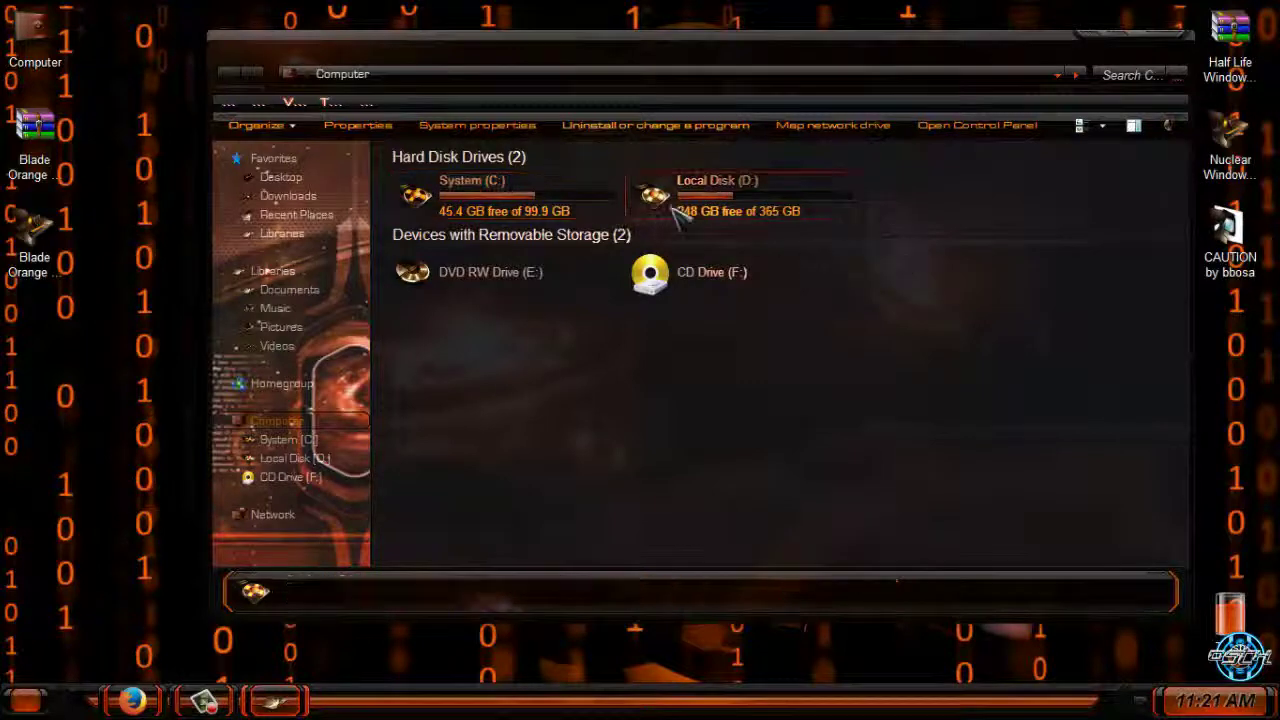
# Refresh the drive listing, close Computer, then open and close Control Panel
pyautogui.rightClick(495, 343)
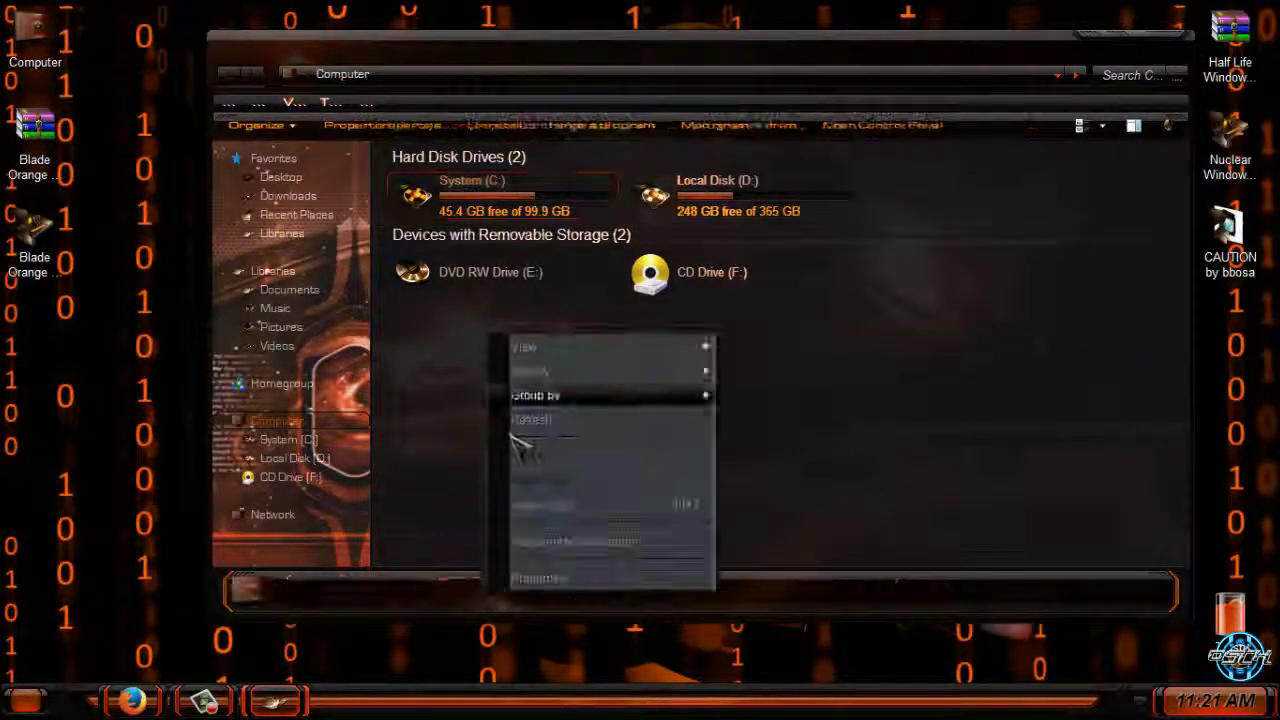
pyautogui.click(515, 424)
pyautogui.click(1170, 38)
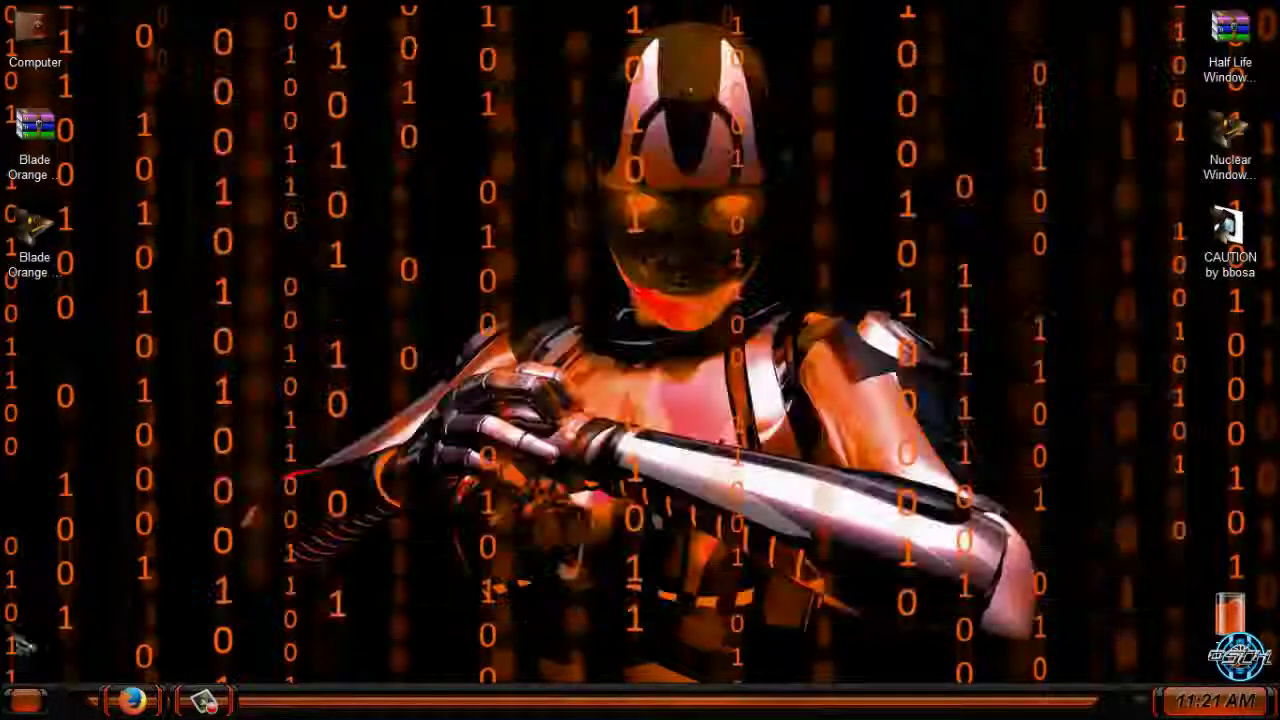
pyautogui.press('super')
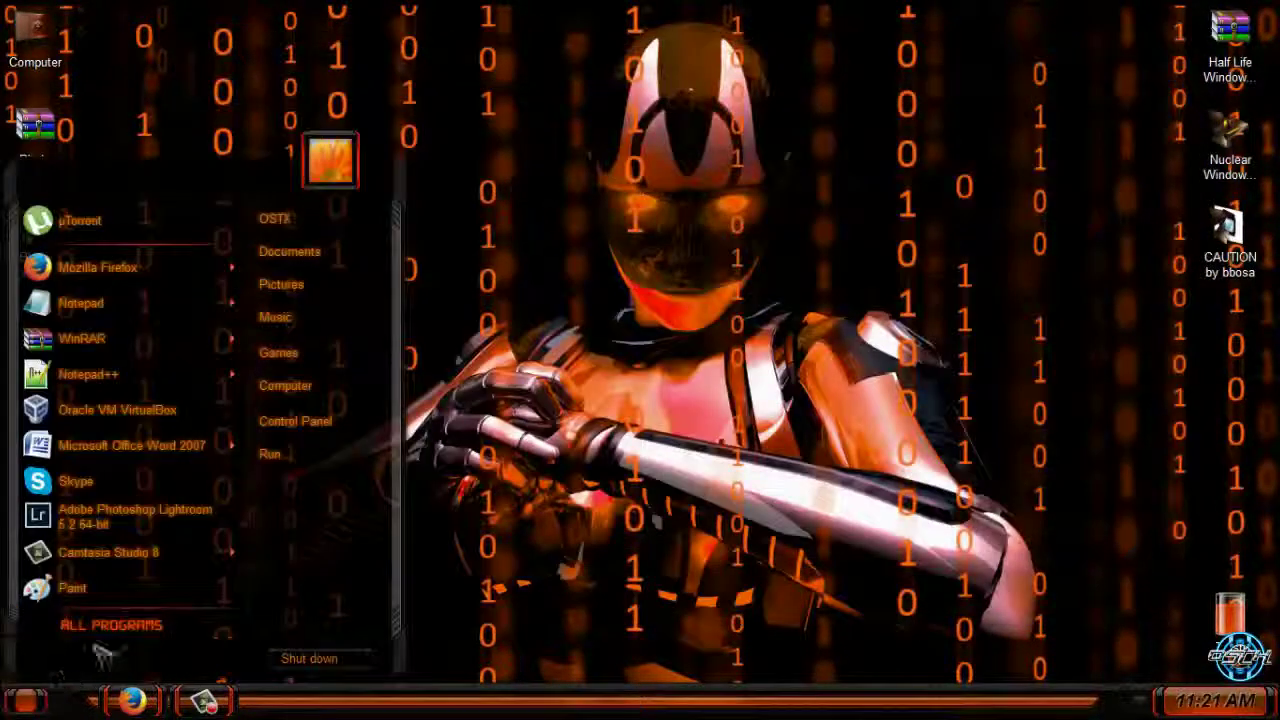
pyautogui.click(338, 425)
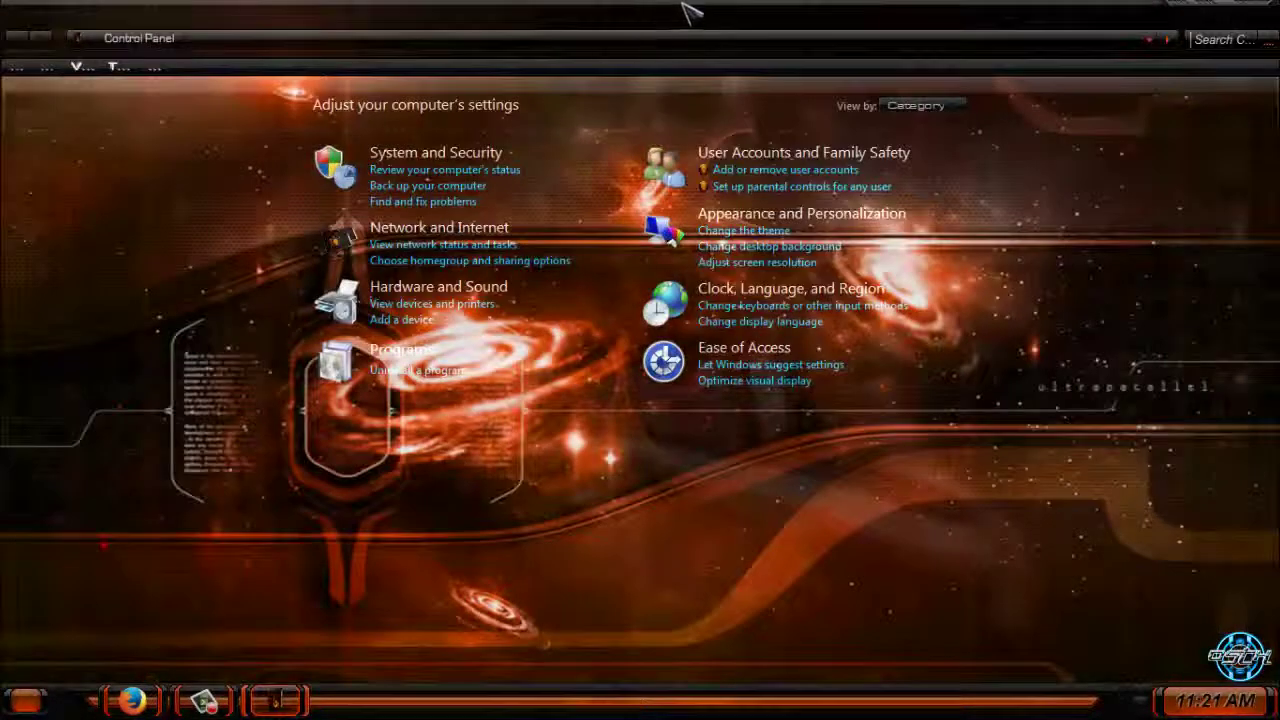
pyautogui.moveTo(686, 9); pyautogui.dragTo(665, 90)
pyautogui.click(1137, 45)
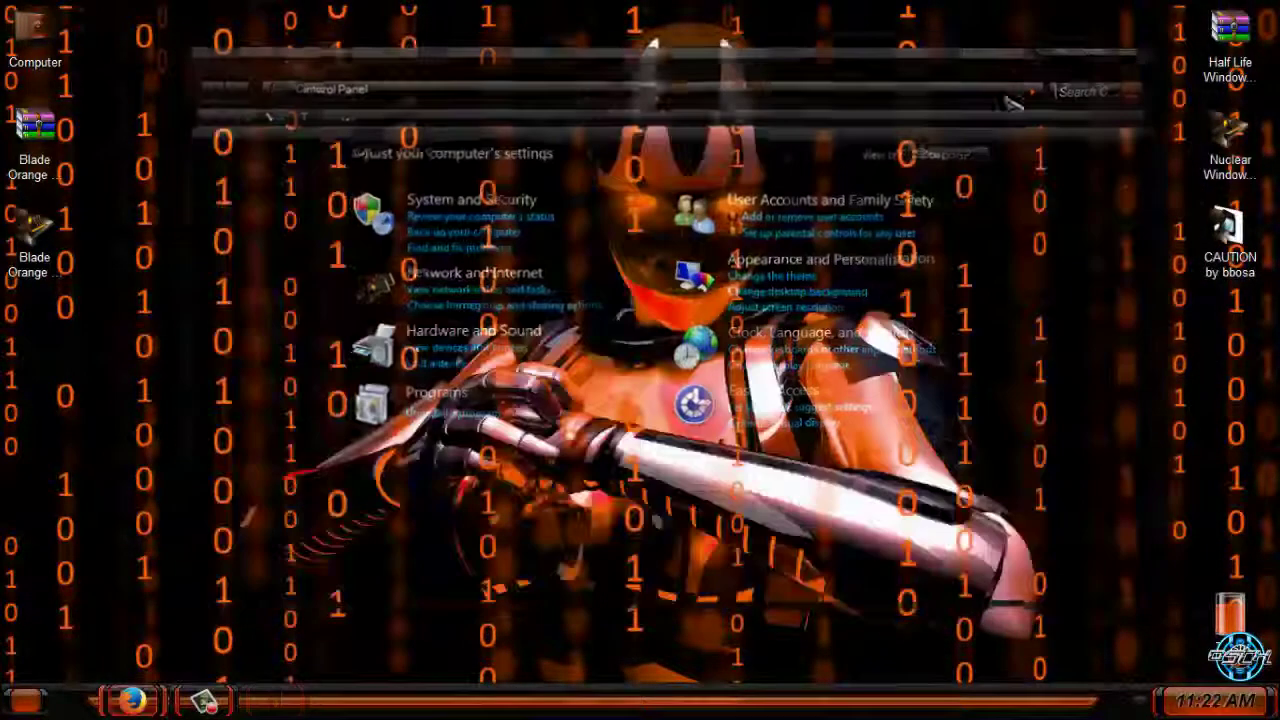
# Open System properties from the Start menu's Computer entry, showing Windows 7 Ultimate and 8.00 GB RAM
pyautogui.press('super')
pyautogui.rightClick(300, 385)
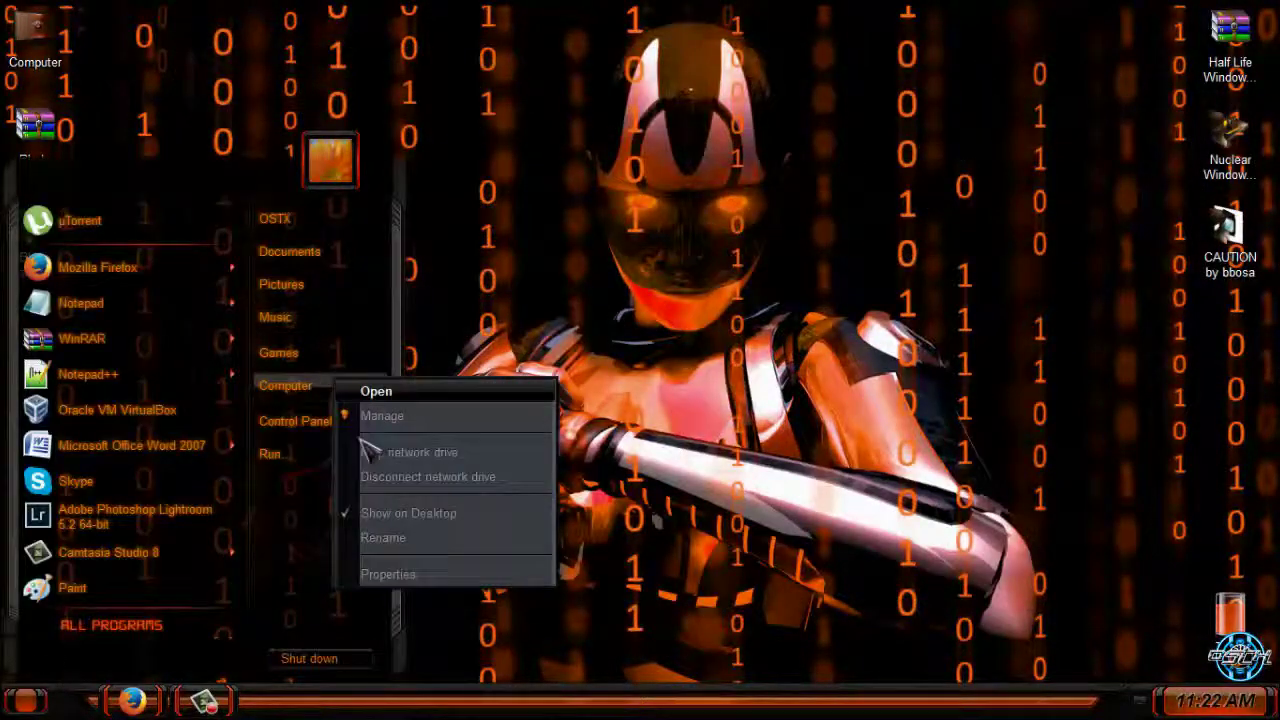
pyautogui.click(368, 572)
pyautogui.scroll(-8, 860, 320)
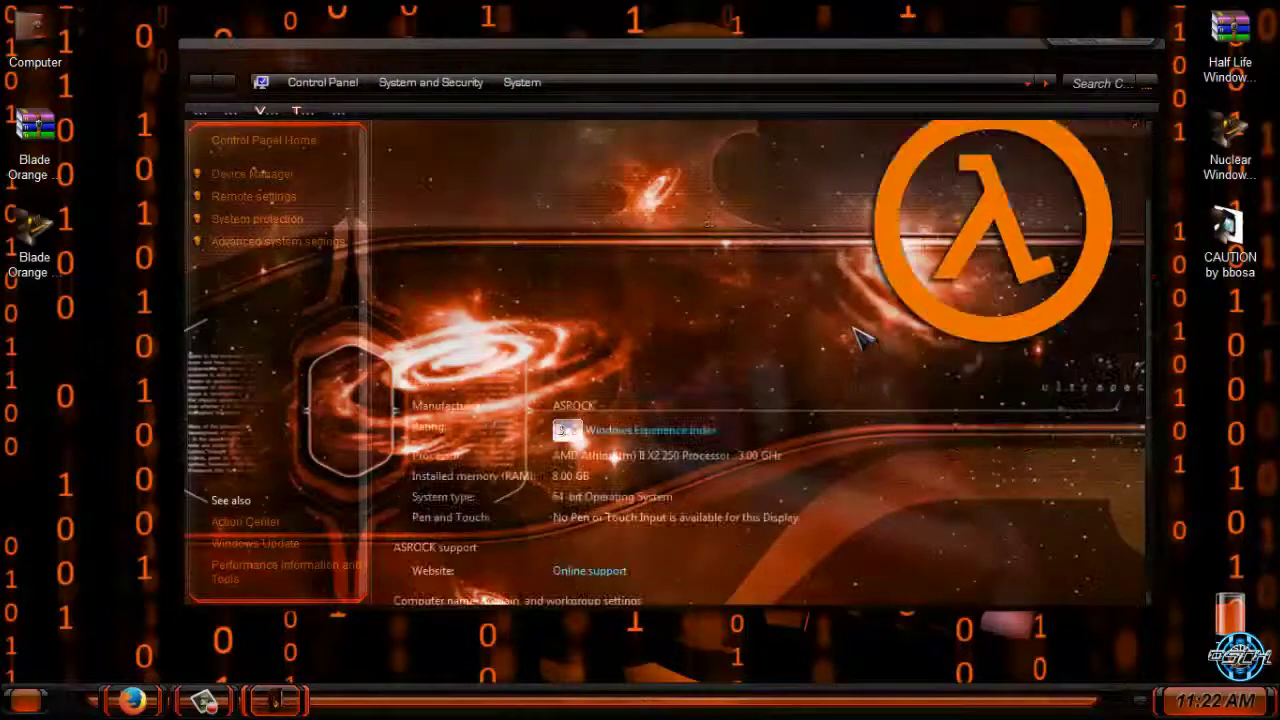
pyautogui.scroll(6, 868, 348)
pyautogui.scroll(2, 868, 348)
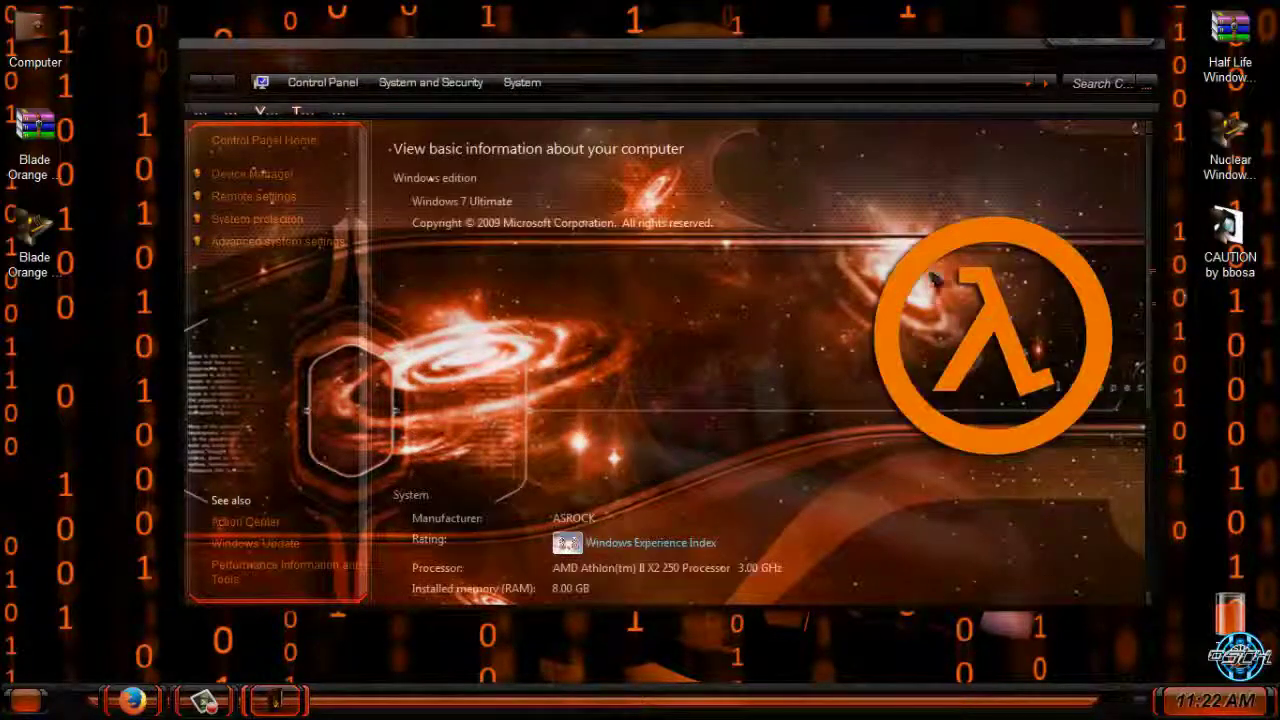
pyautogui.click(1097, 50)
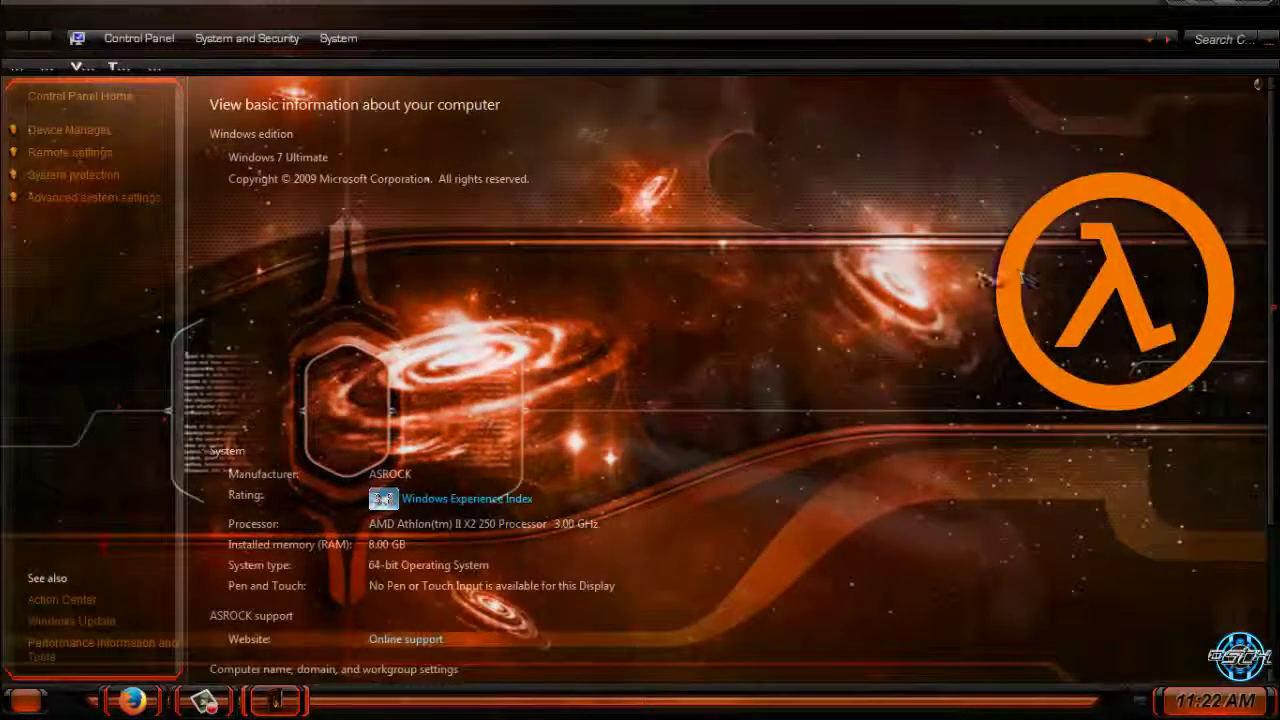
pyautogui.moveTo(645, 14); pyautogui.dragTo(623, 77)
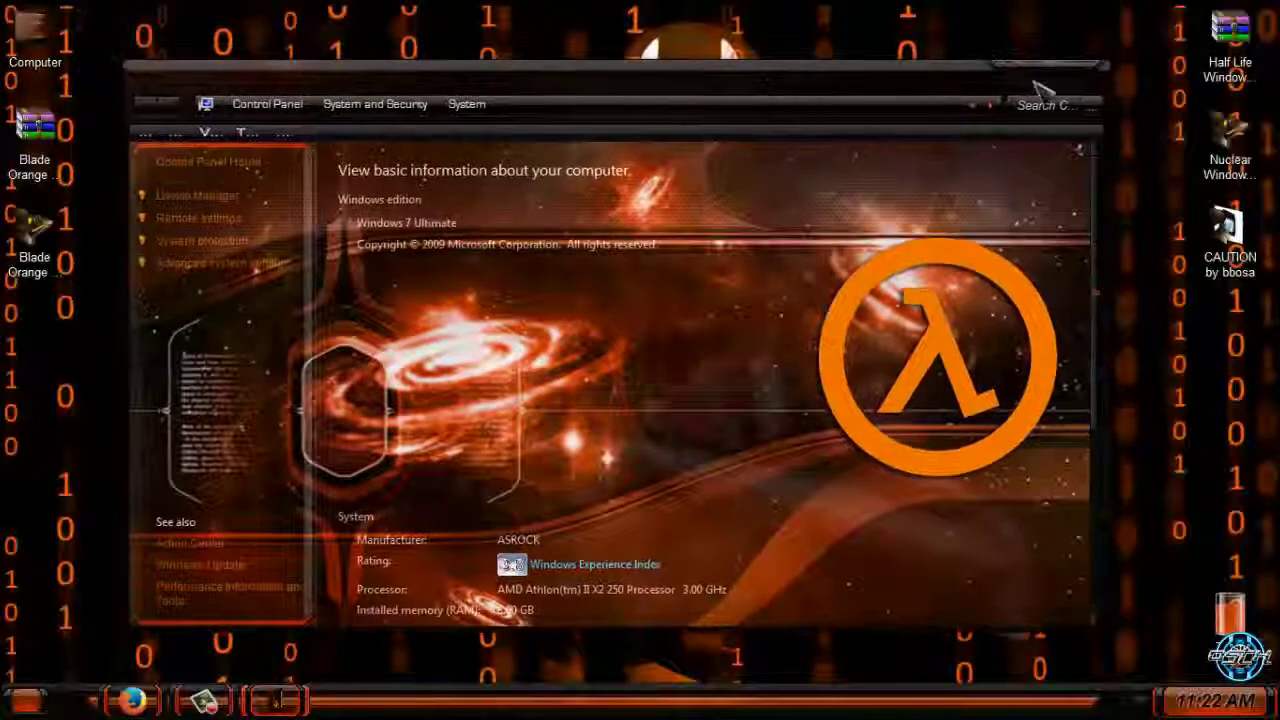
# Close the System window, then glance at the taskbar calendar and clock and the Start menu
pyautogui.click(1084, 72)
pyautogui.click(1212, 701)
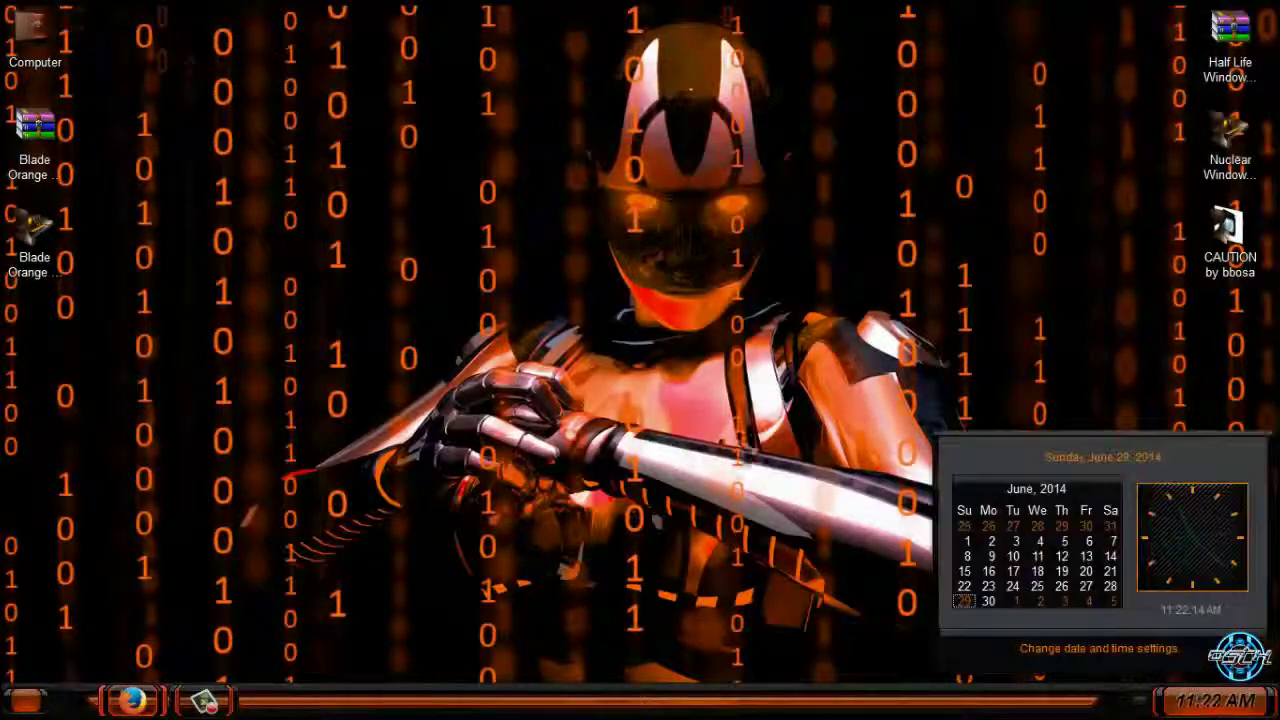
pyautogui.click(230, 655)
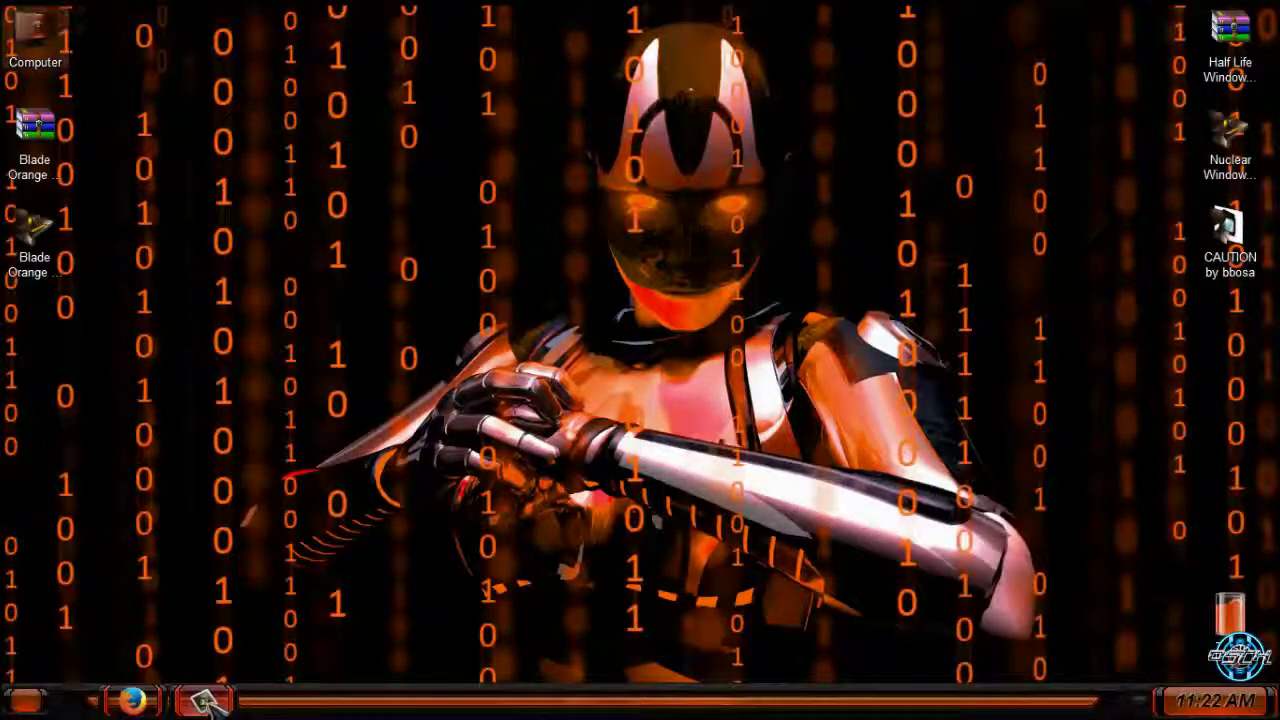
pyautogui.moveTo(204, 700)
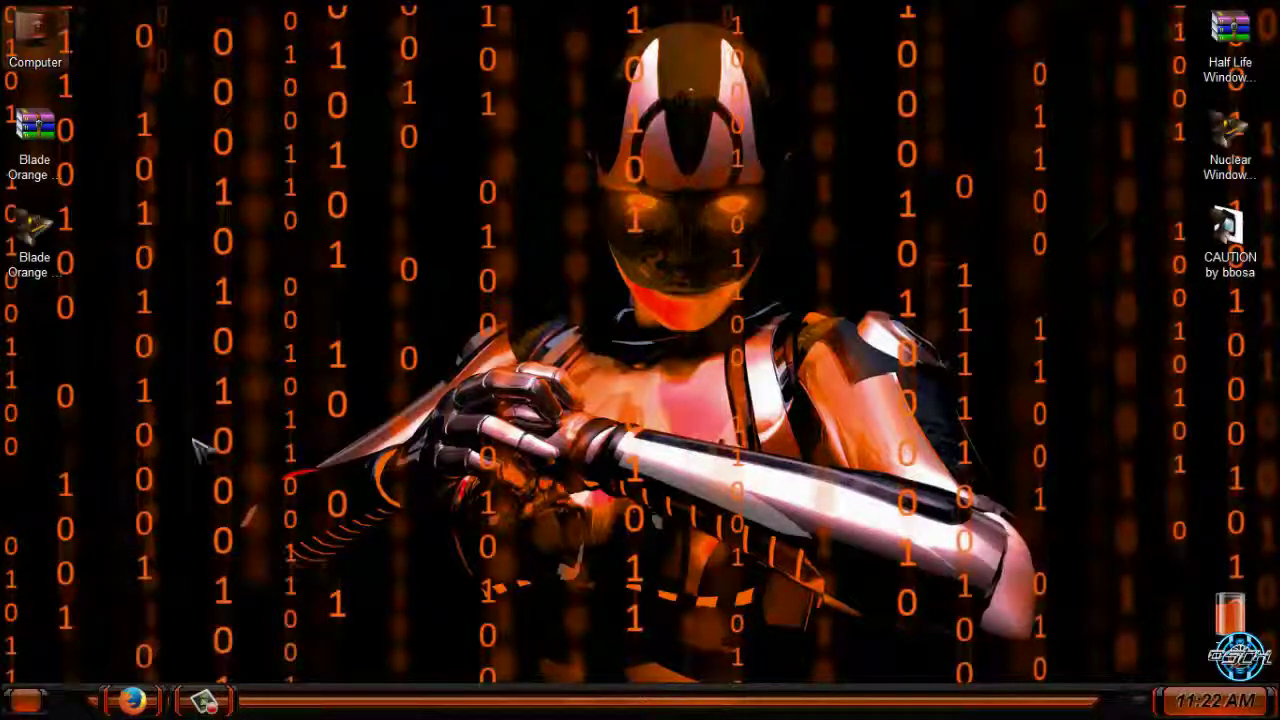
pyautogui.click(22, 700)
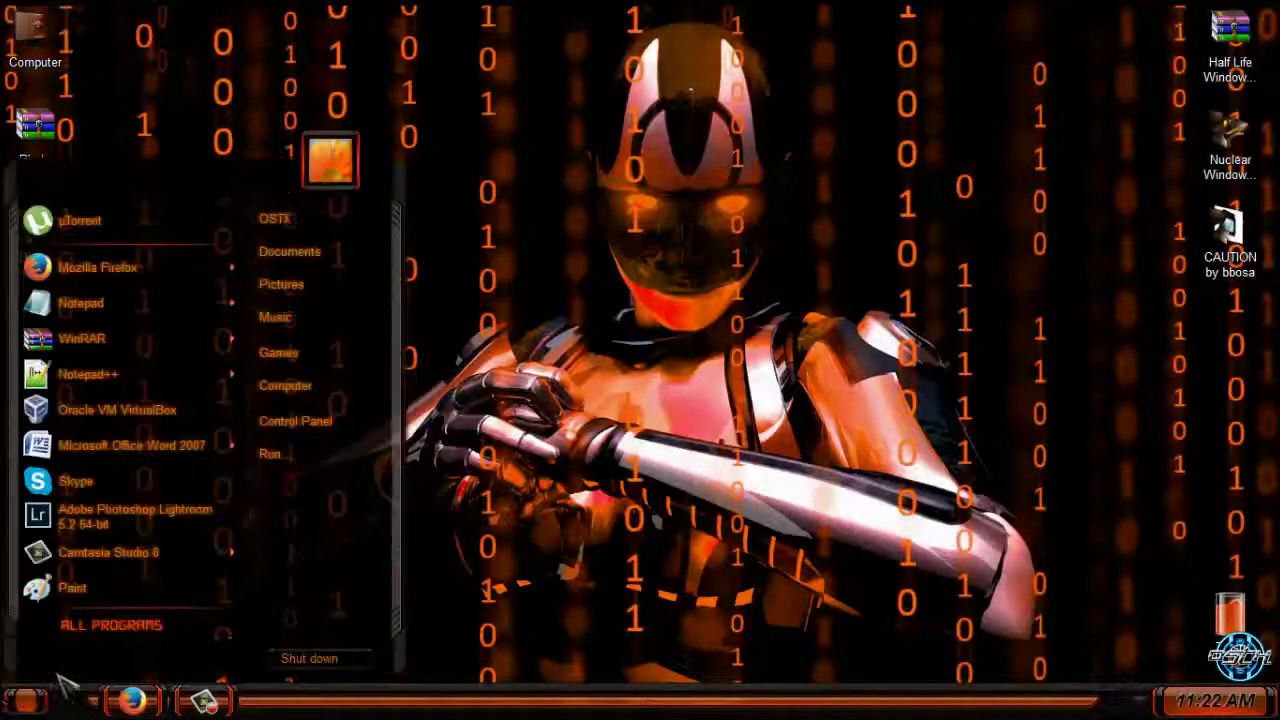
# Refresh the desktop twice from its right-click menu
pyautogui.moveTo(370, 658)
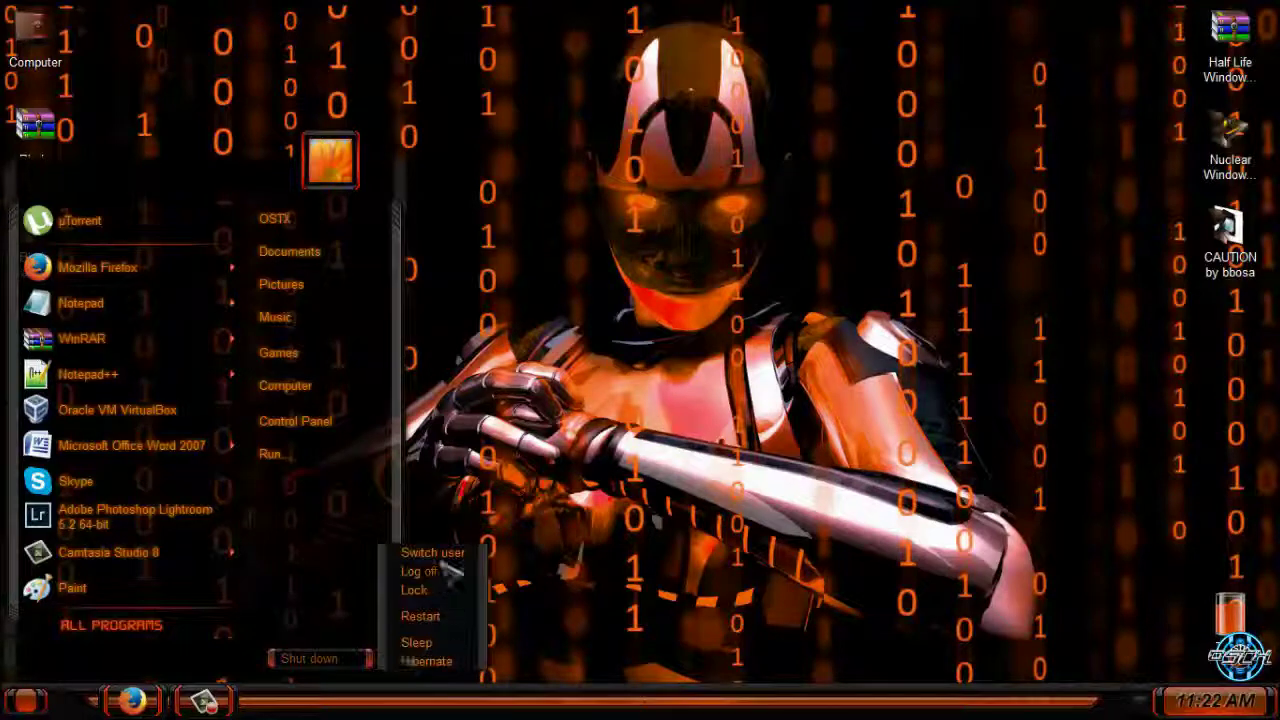
pyautogui.rightClick(510, 245)
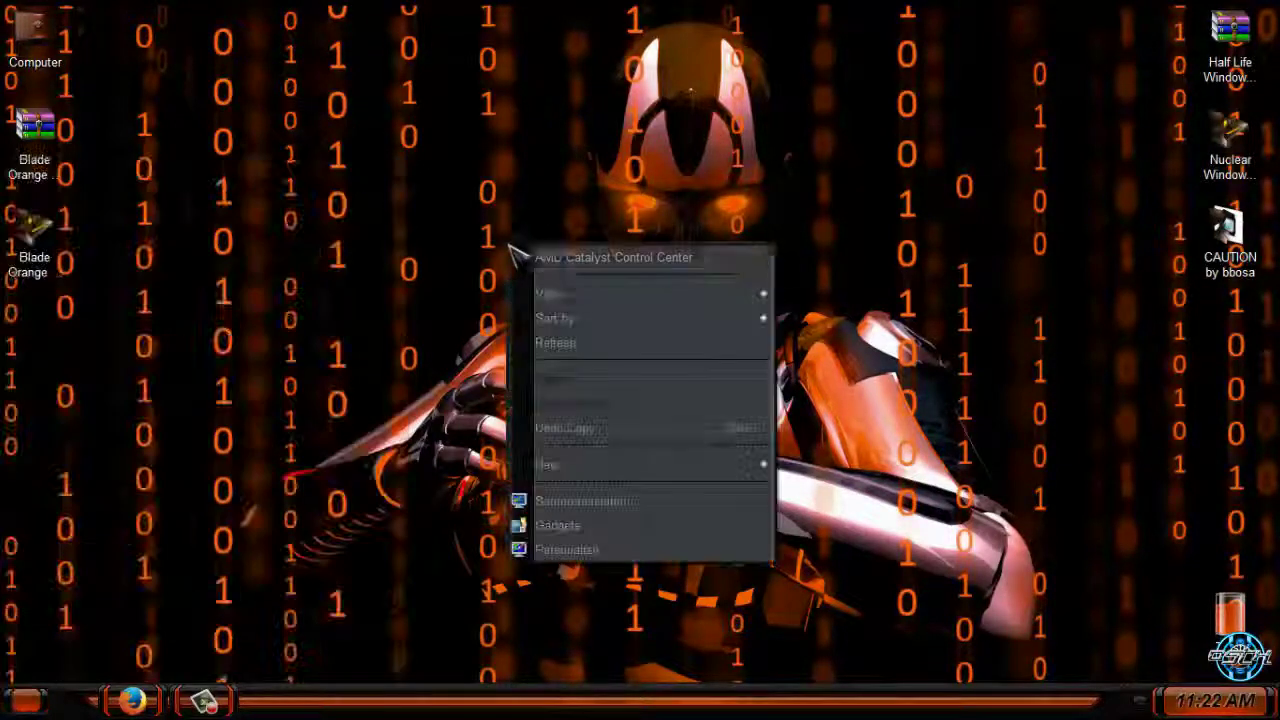
pyautogui.click(583, 340)
pyautogui.rightClick(274, 232)
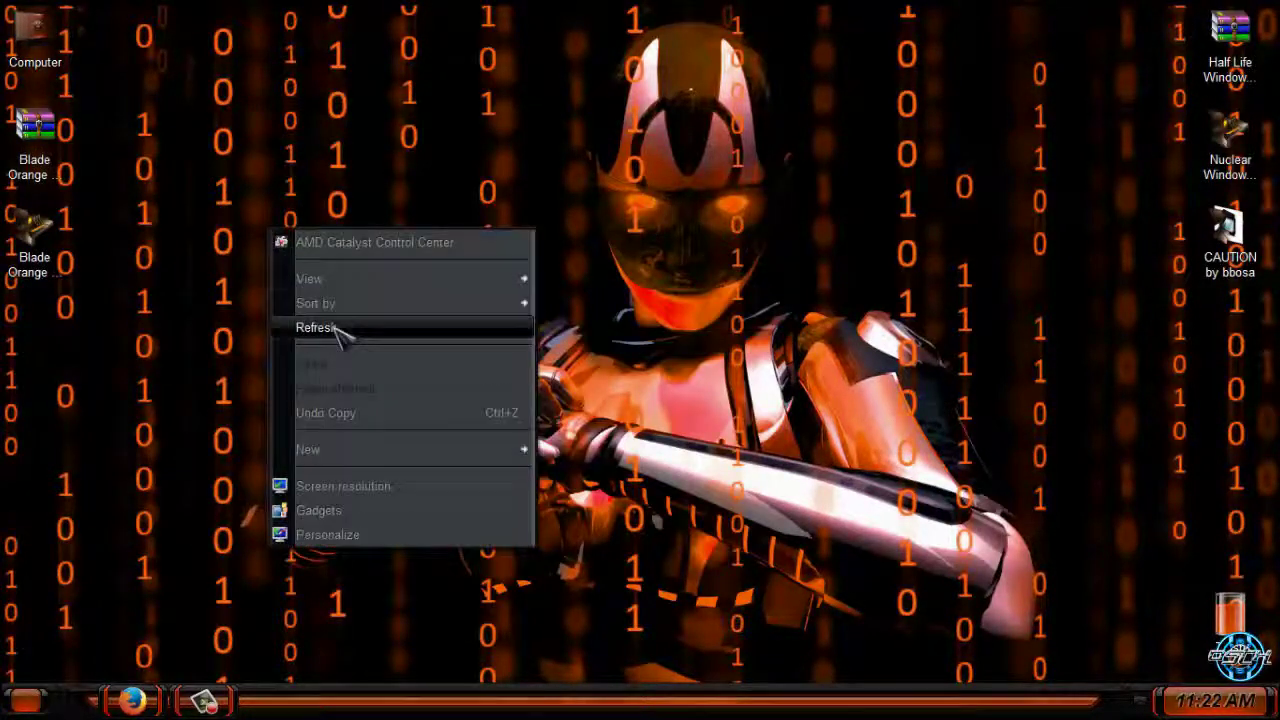
pyautogui.click(343, 333)
# Select the Blade Orange By Venom shortcut, refresh the desktop and reopen its context menu
pyautogui.click(62, 259)
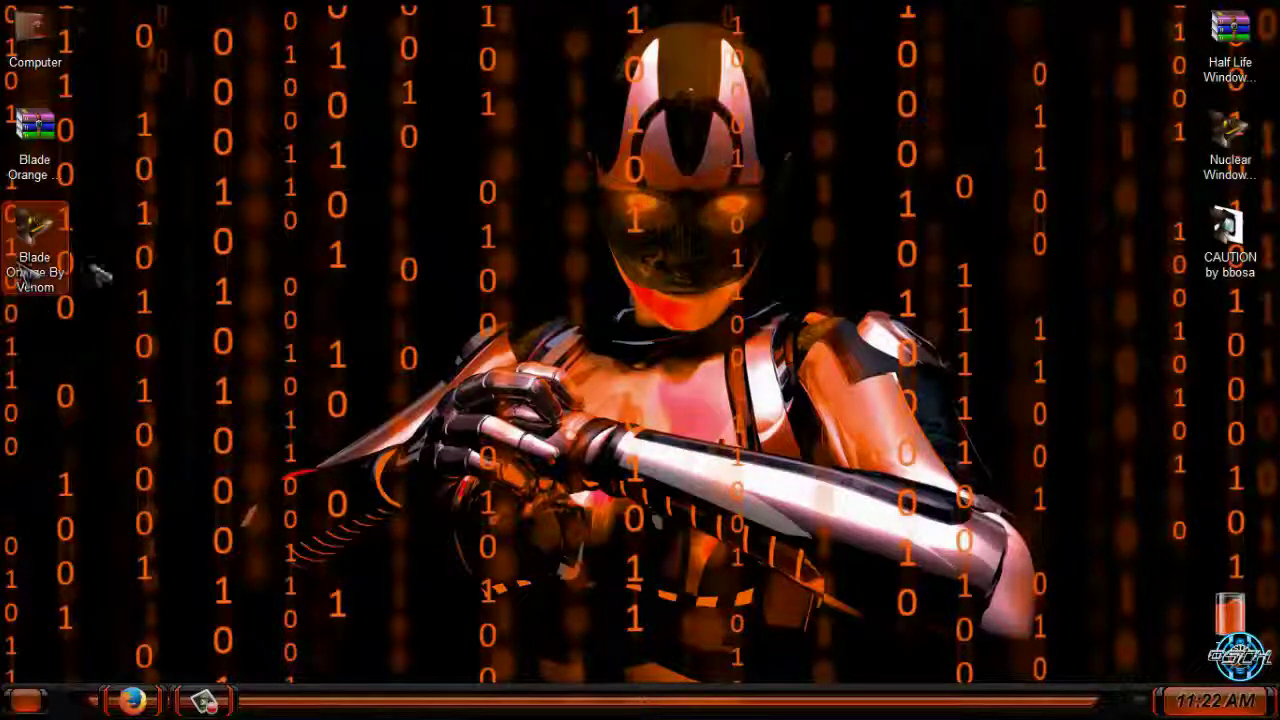
pyautogui.rightClick(455, 250)
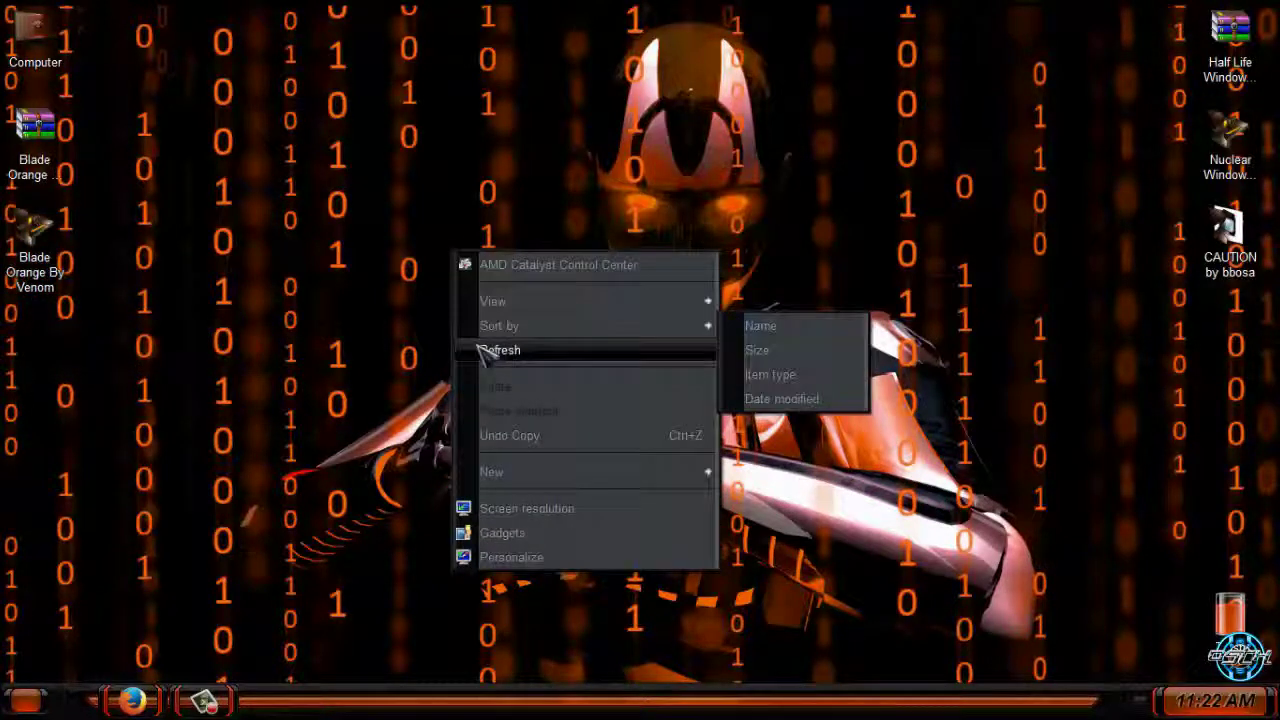
pyautogui.click(491, 347)
pyautogui.rightClick(478, 346)
# Preview the third, fifth (binary-code) and sixth (orange robot) Blade Orange backgrounds as wallpaper
pyautogui.click(557, 650)
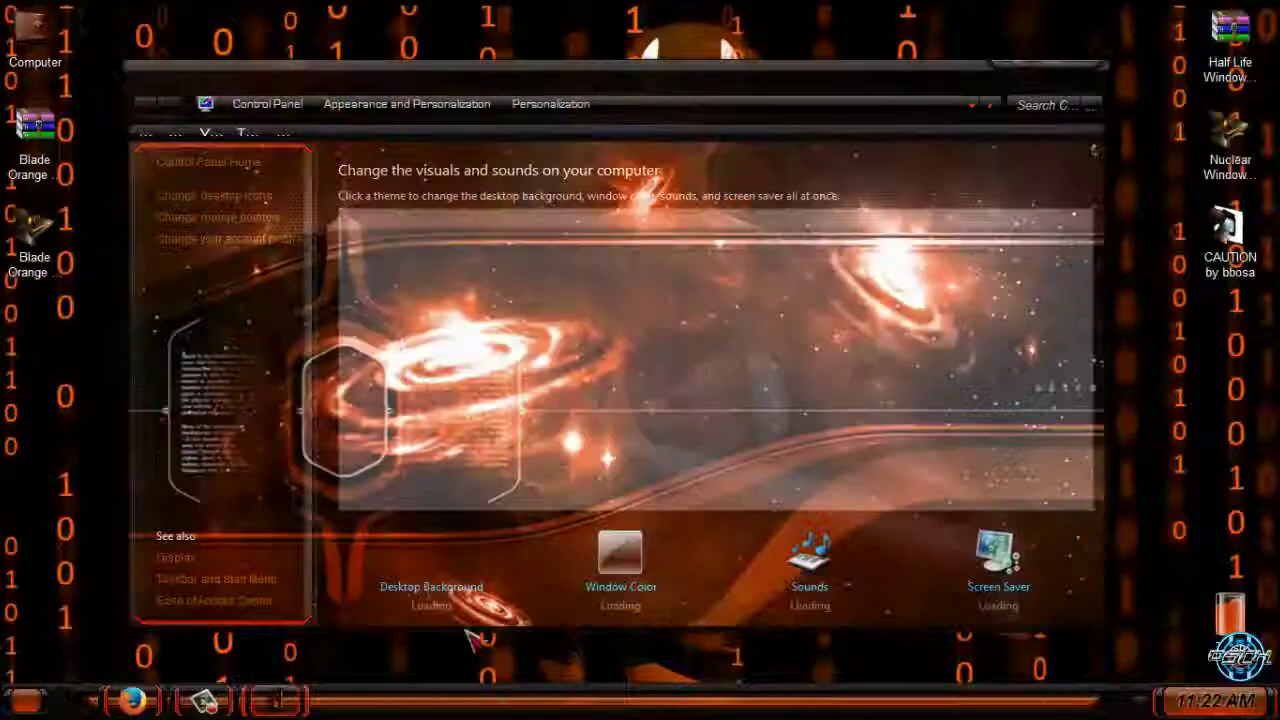
pyautogui.click(431, 587)
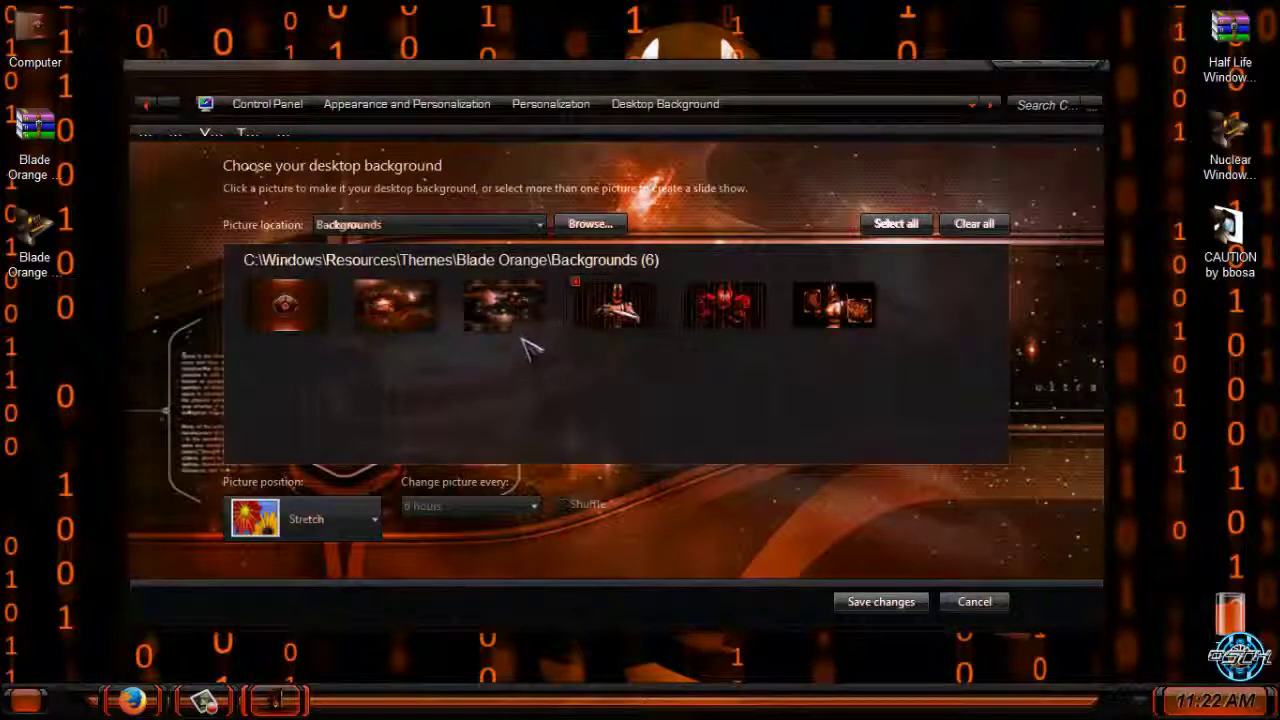
pyautogui.click(502, 305)
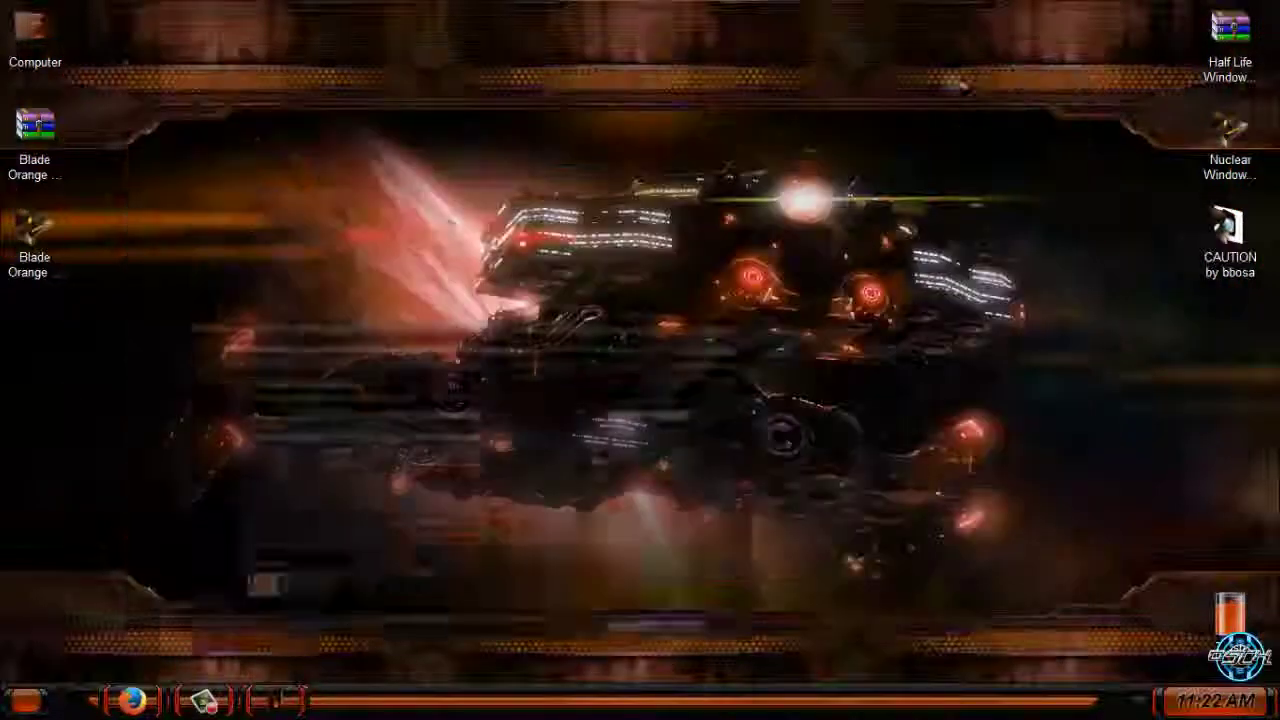
pyautogui.click(34, 240)
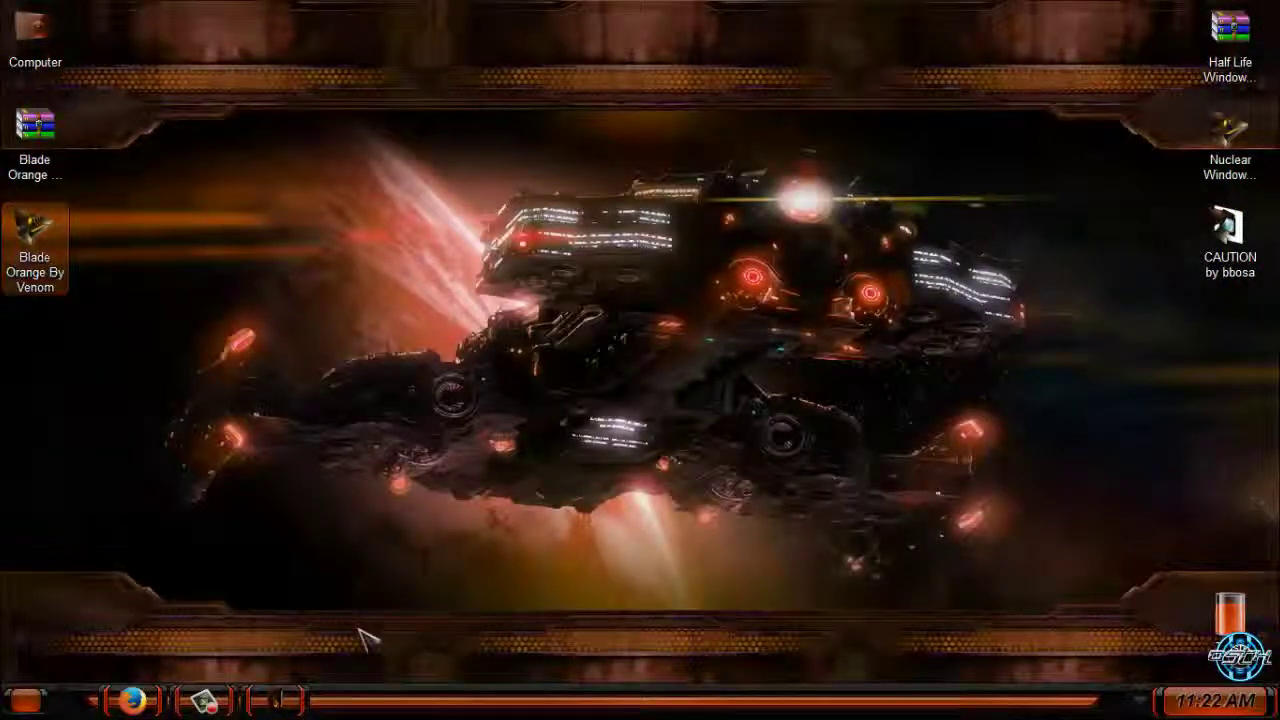
pyautogui.click(285, 700)
pyautogui.click(722, 315)
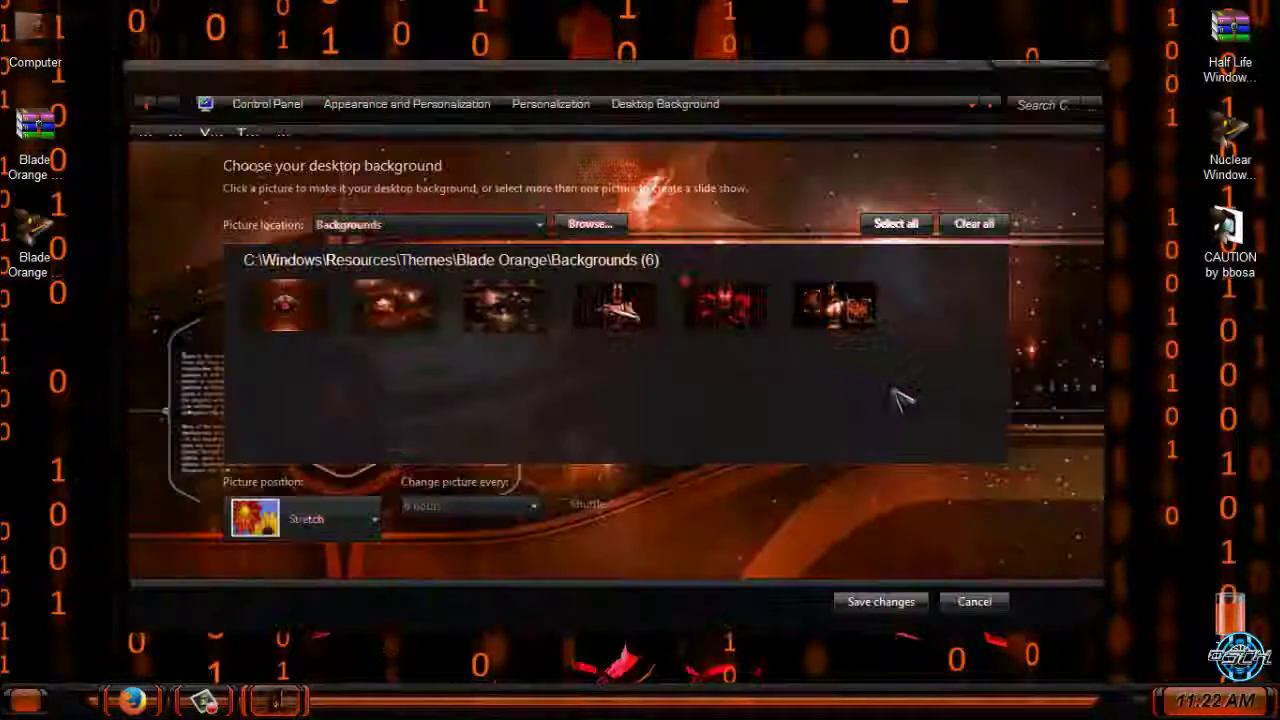
pyautogui.click(858, 322)
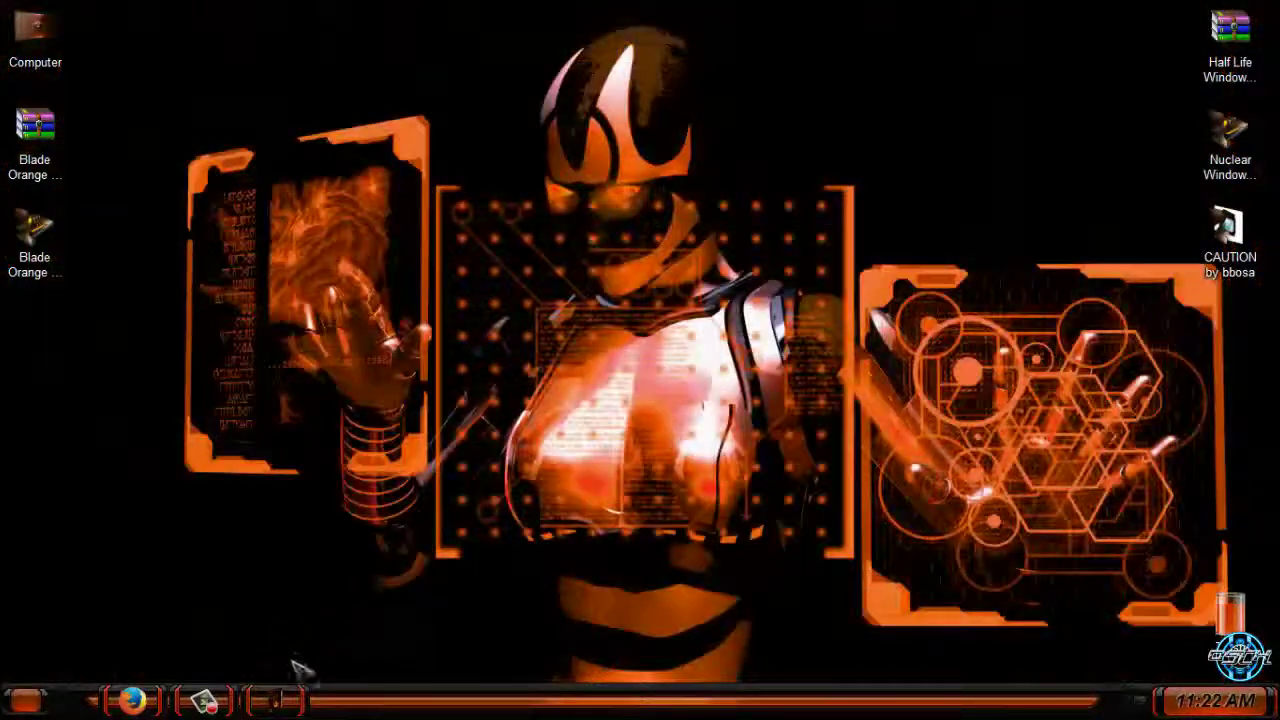
pyautogui.click(281, 703)
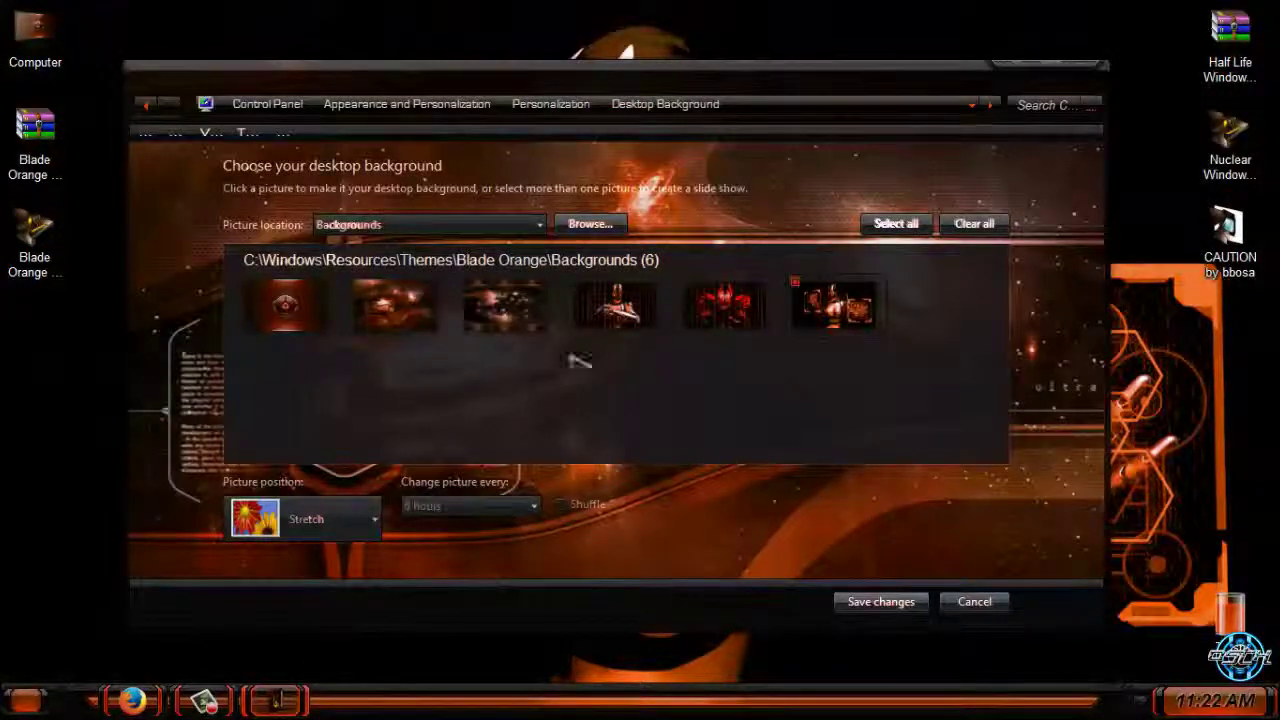
# Choose the second background, the orange galaxy, save it and close Personalization
pyautogui.click(408, 330)
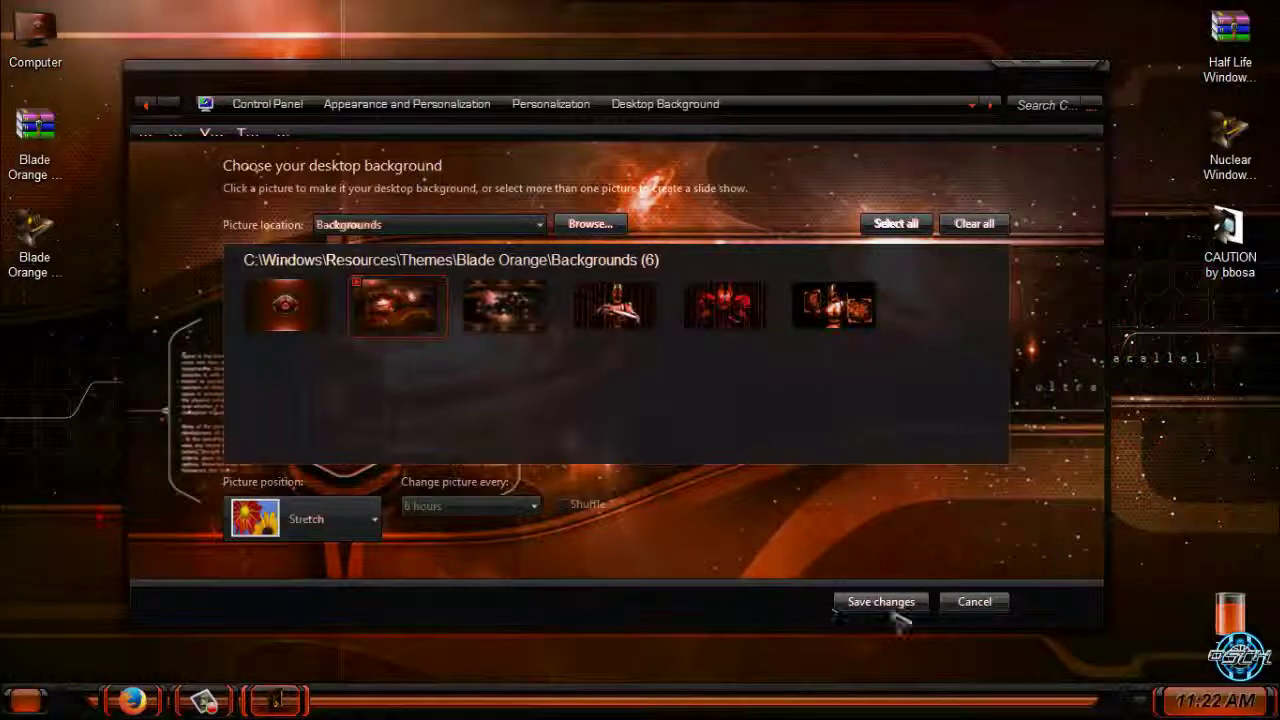
pyautogui.click(885, 604)
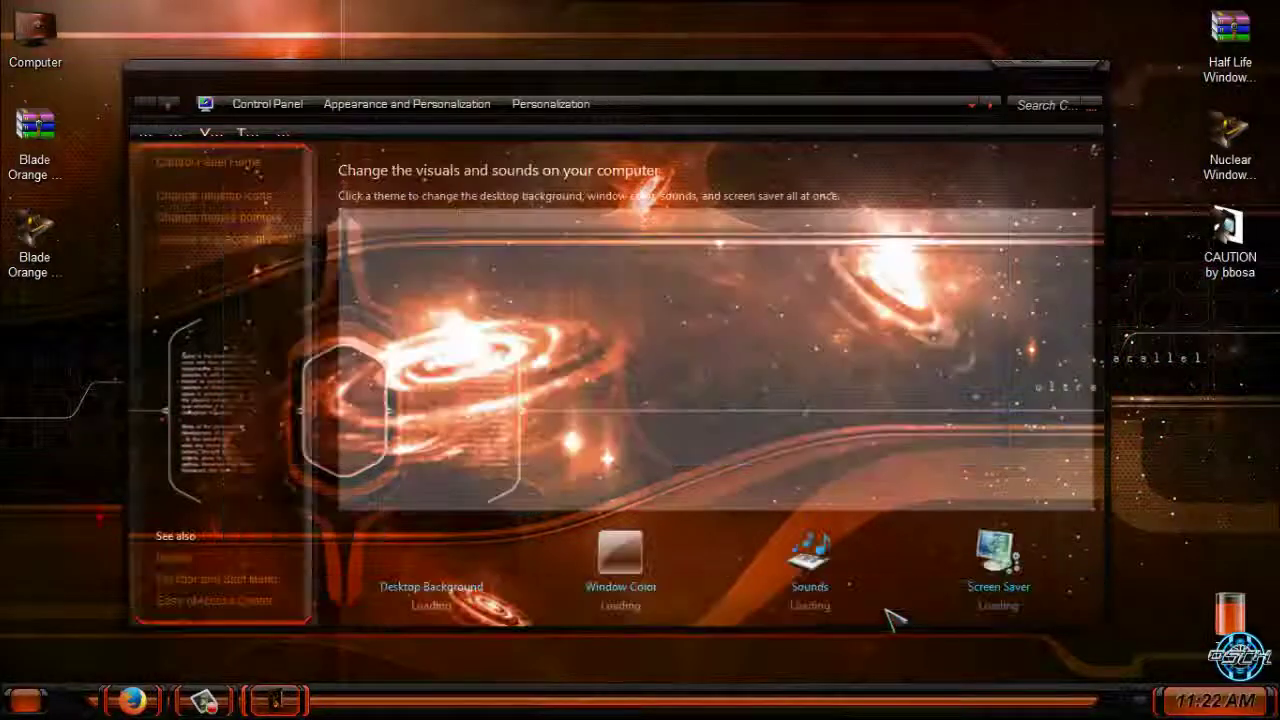
pyautogui.click(1080, 66)
# Open the Start menu, then open and close the hidden notification-area icons
pyautogui.click(25, 700)
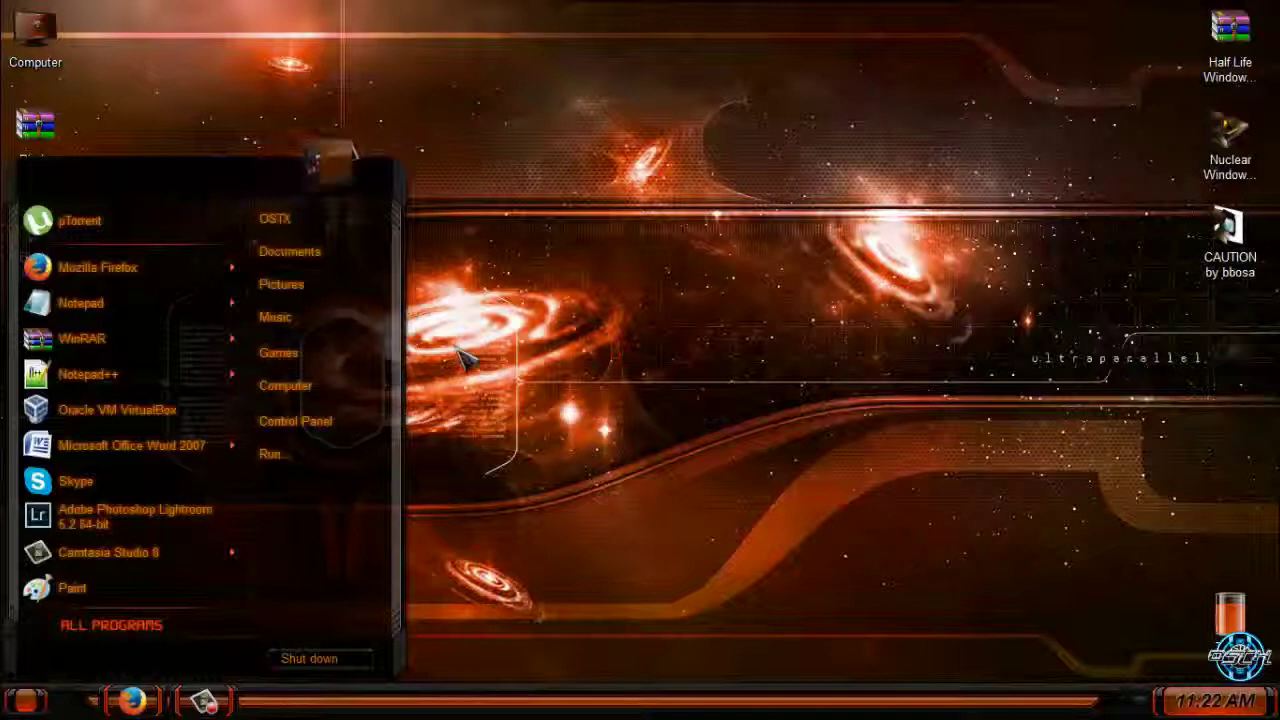
pyautogui.click(1150, 703)
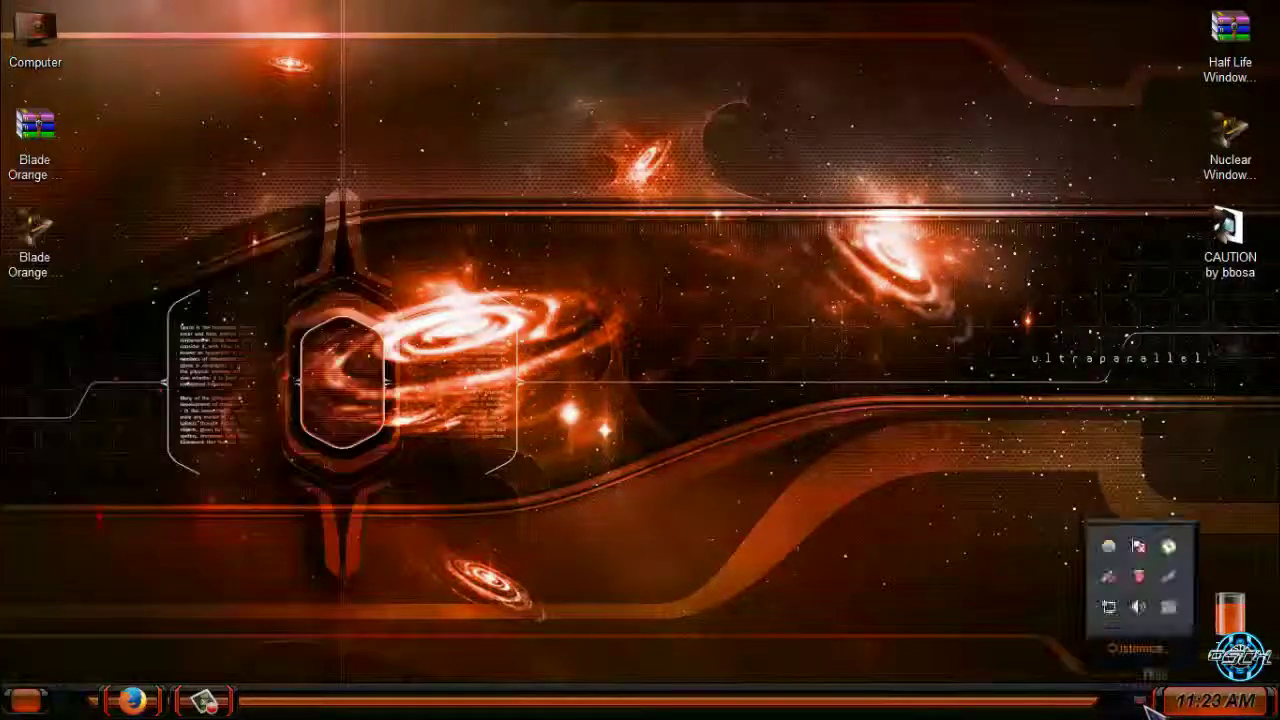
pyautogui.click(1150, 703)
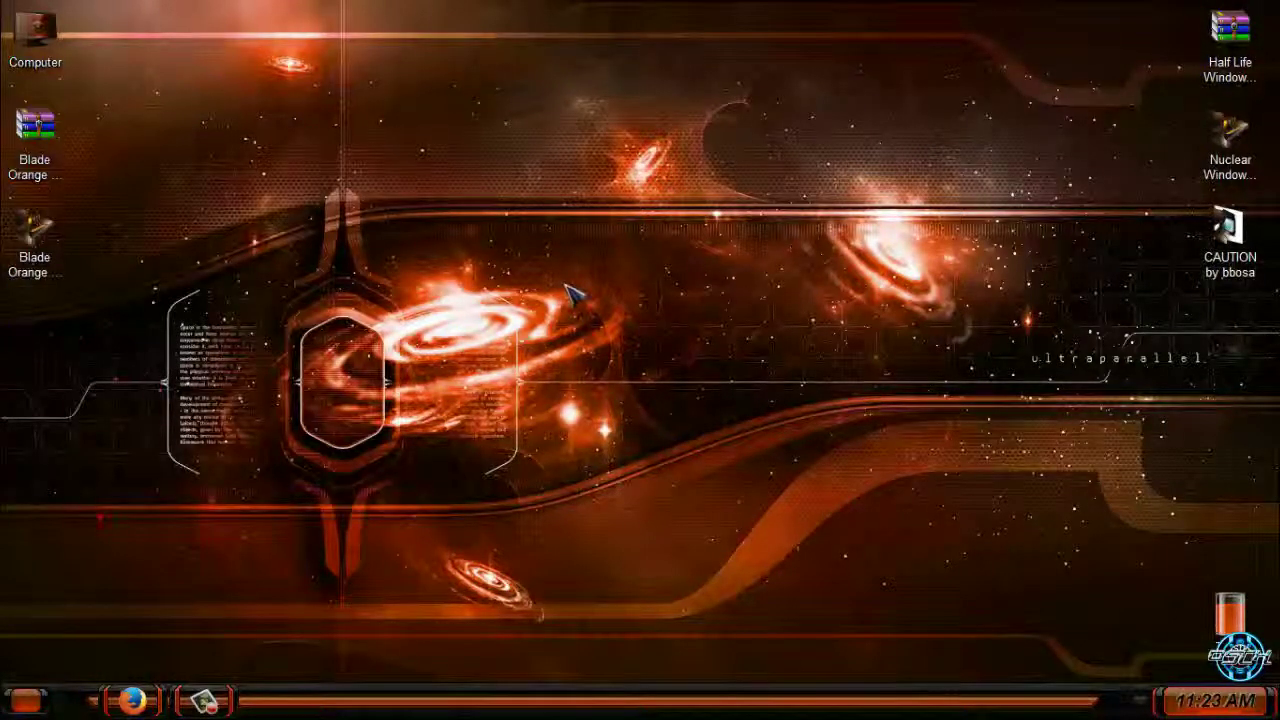